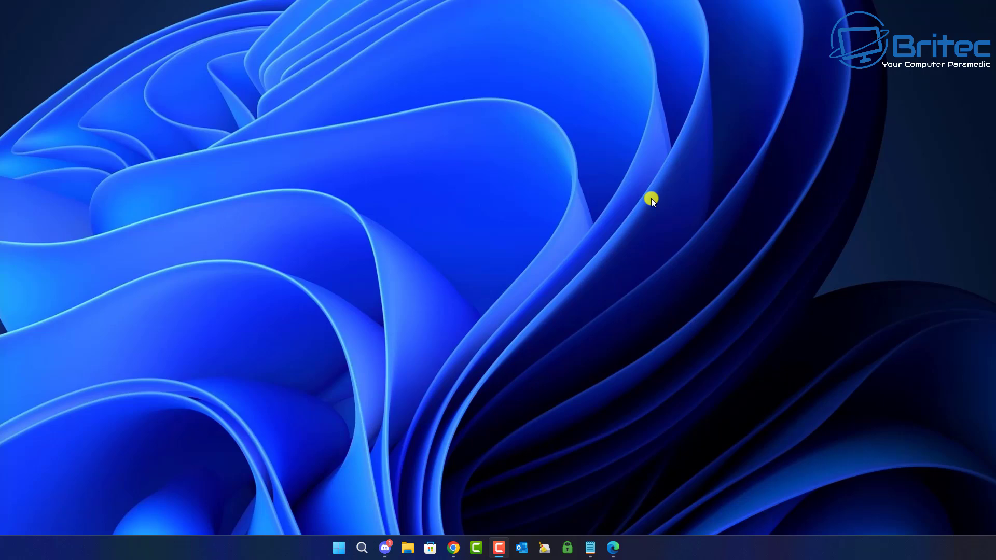
Step: Launch Settings from the Start menu and go to the Accounts page
left_click(340, 549)
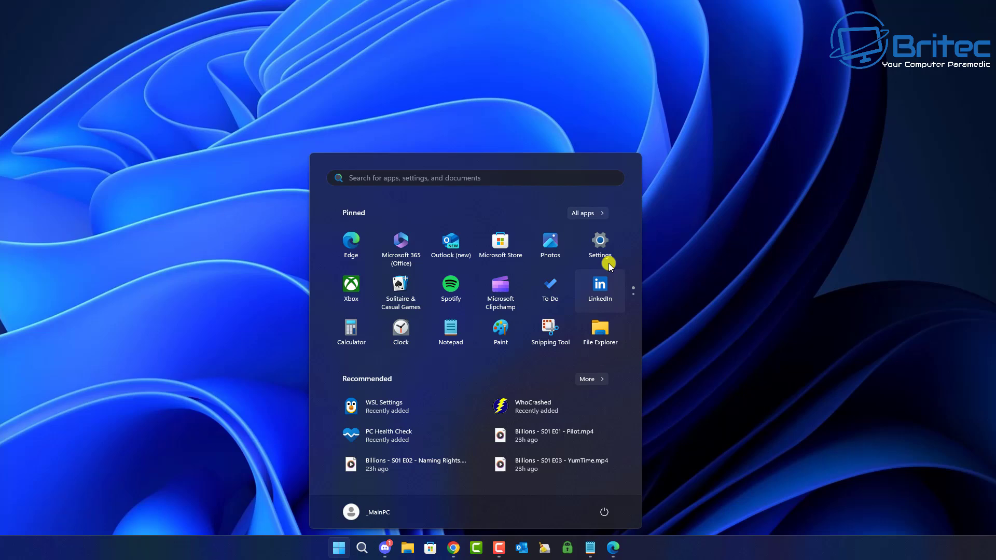
left_click(601, 240)
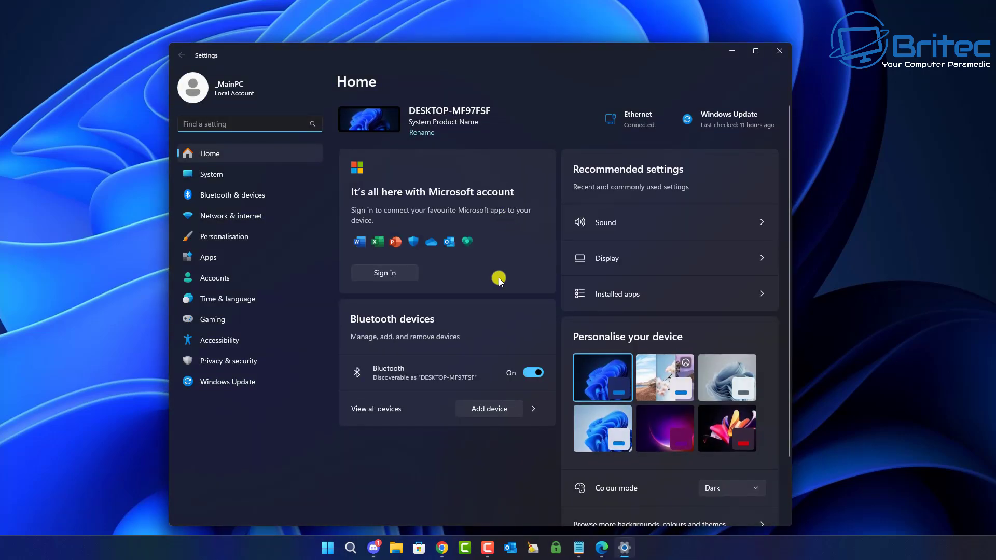
left_click(245, 281)
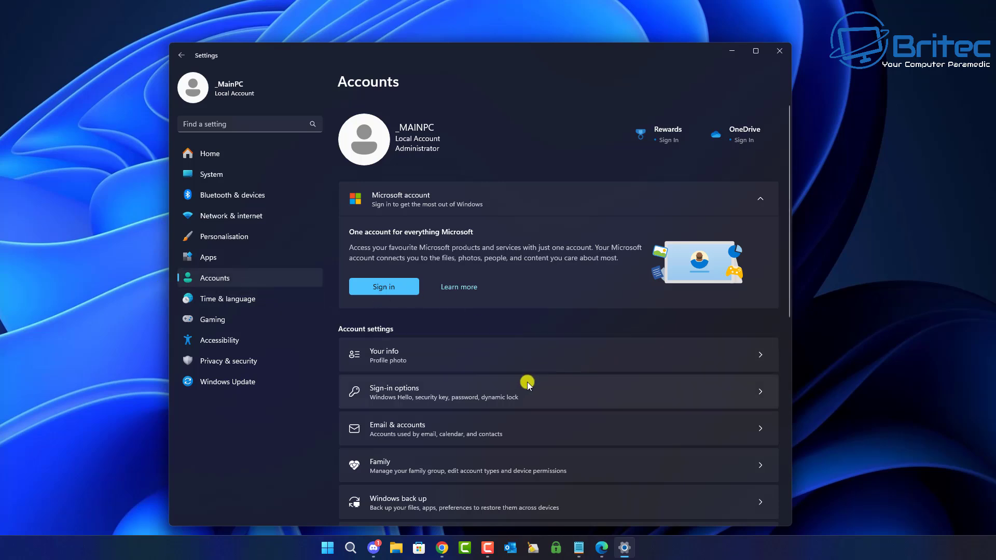
Step: Show Sign-in options and expand Dynamic lock, with automatic locking when away left unticked
left_click(571, 393)
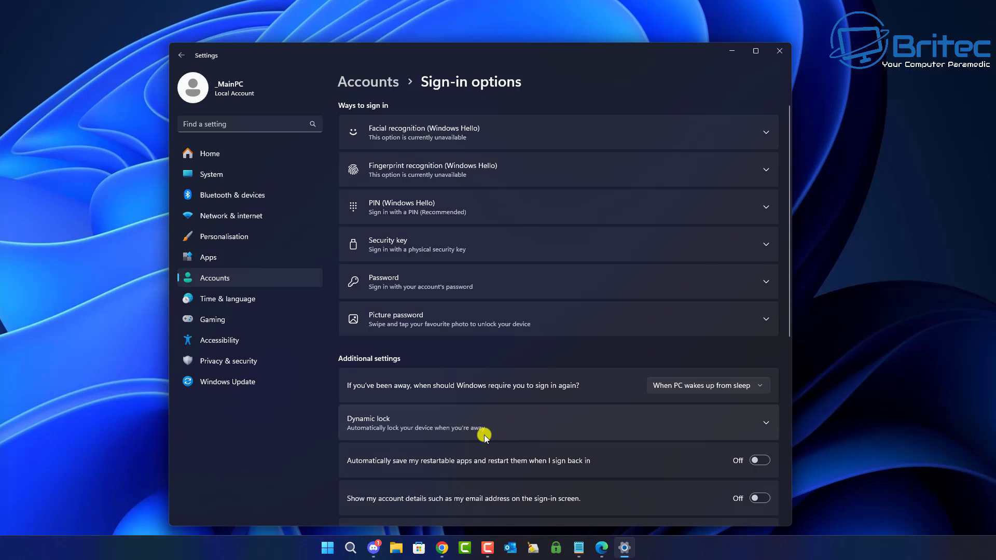
left_click(764, 421)
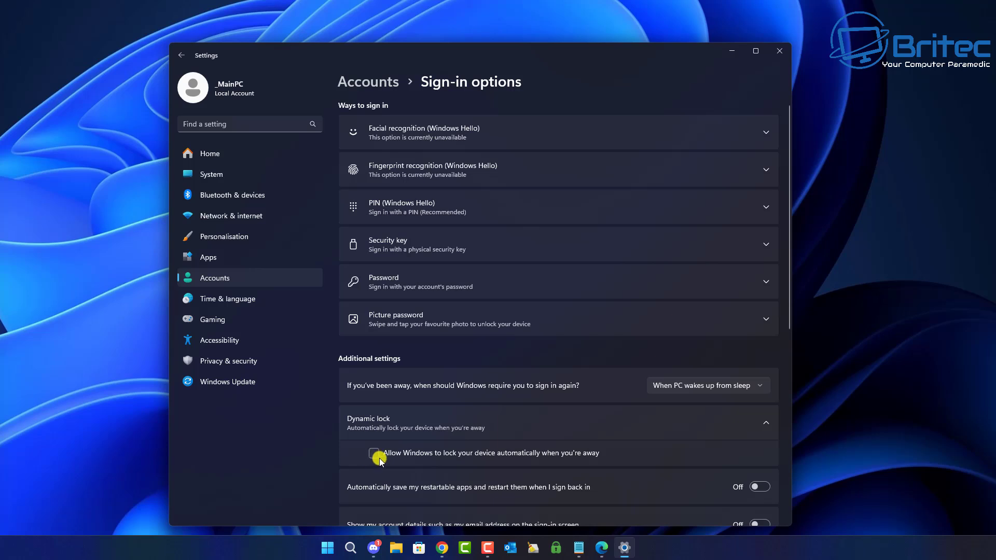
scroll(481, 433, "down", 2)
scroll(481, 436, "down", 2)
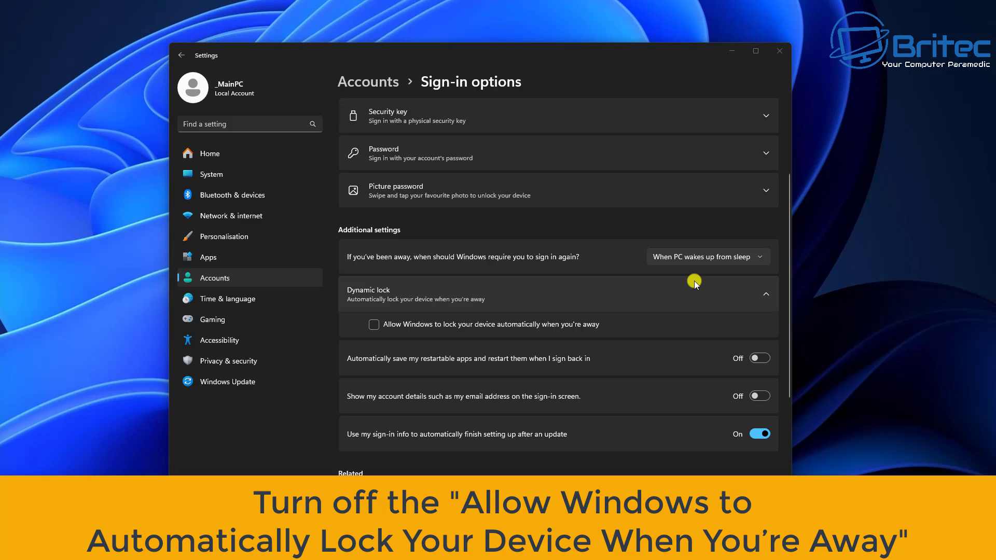
Step: Set 'If you've been away' to Never, confirming with the account password
left_click(758, 256)
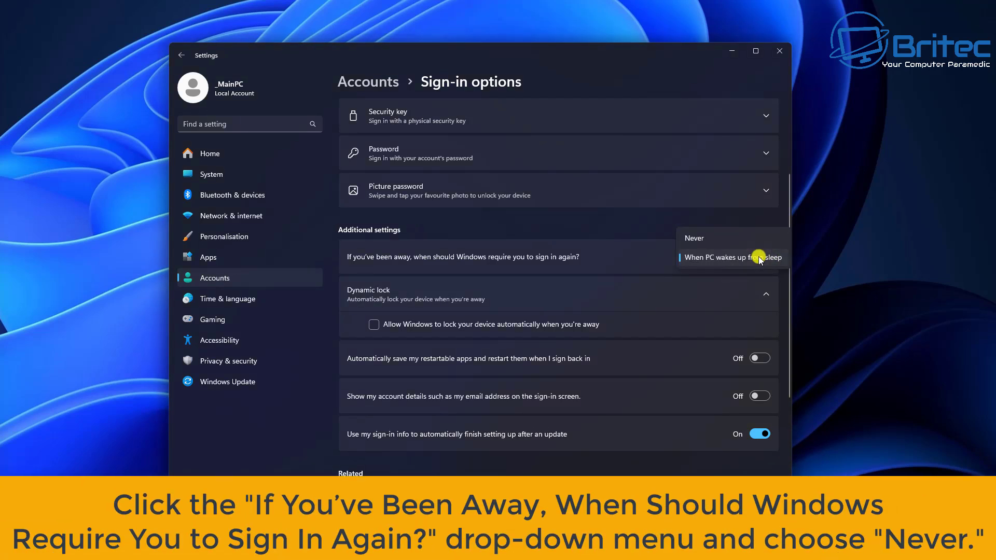
left_click(716, 240)
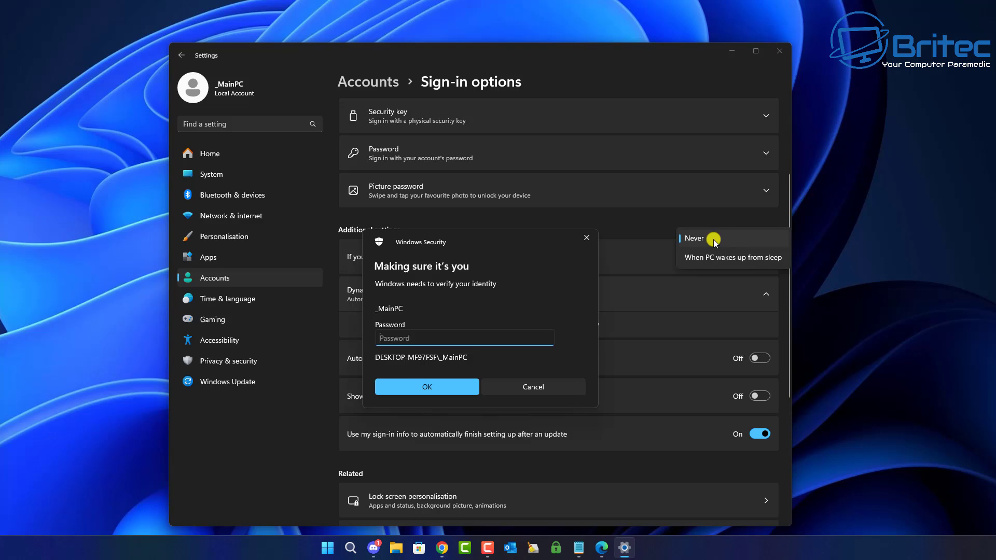
type("•")
left_click(403, 390)
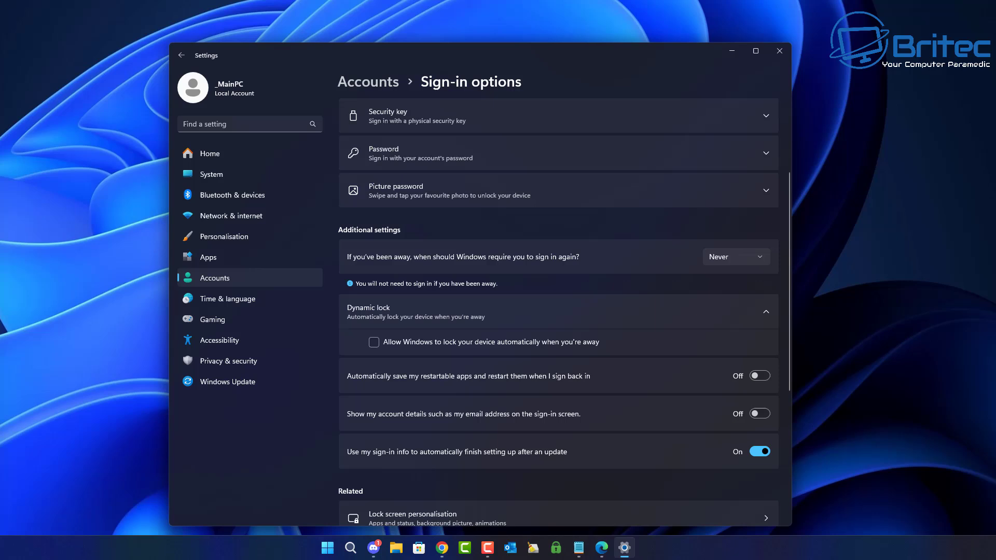
Step: Go to Personalisation > Lock screen in Settings
key("F10")
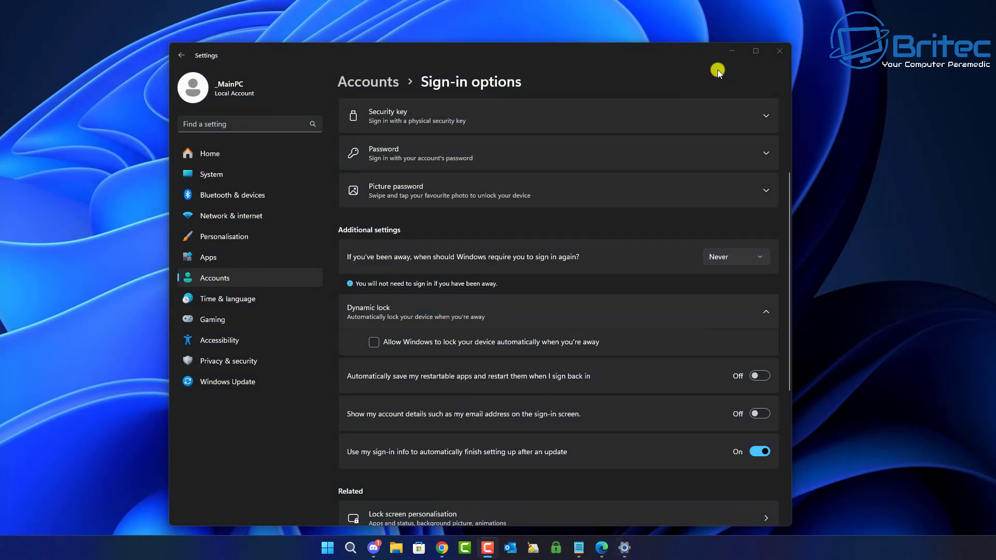
left_click(256, 240)
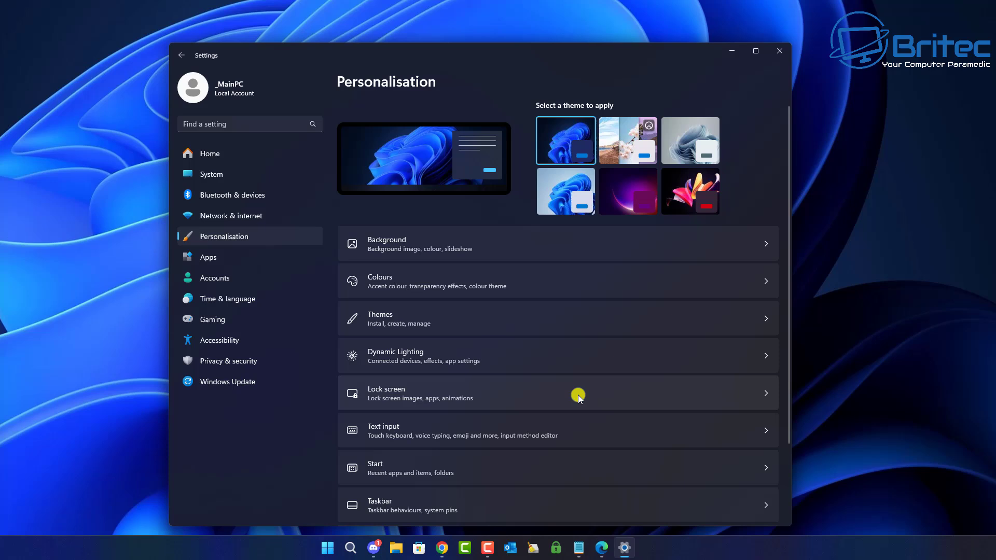
left_click(534, 394)
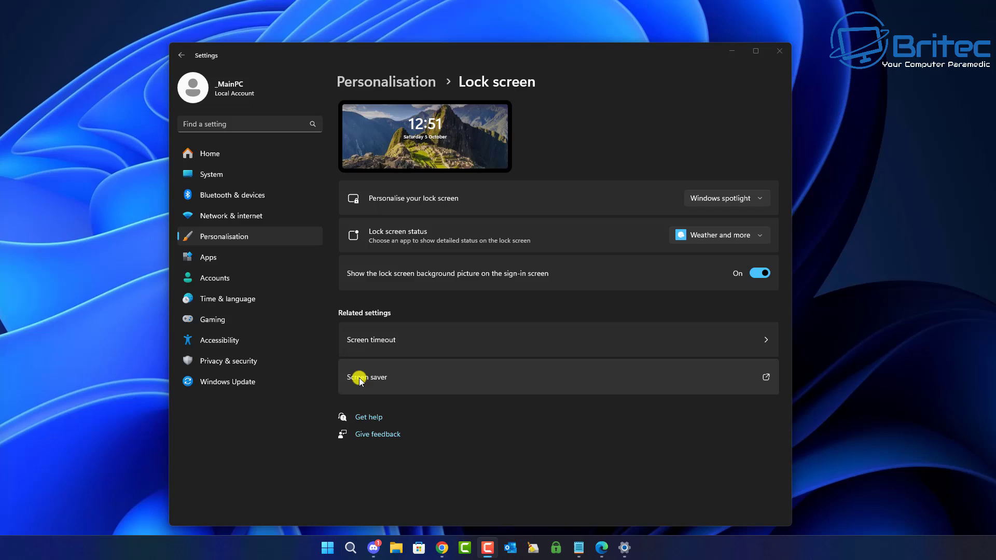
left_click(489, 375)
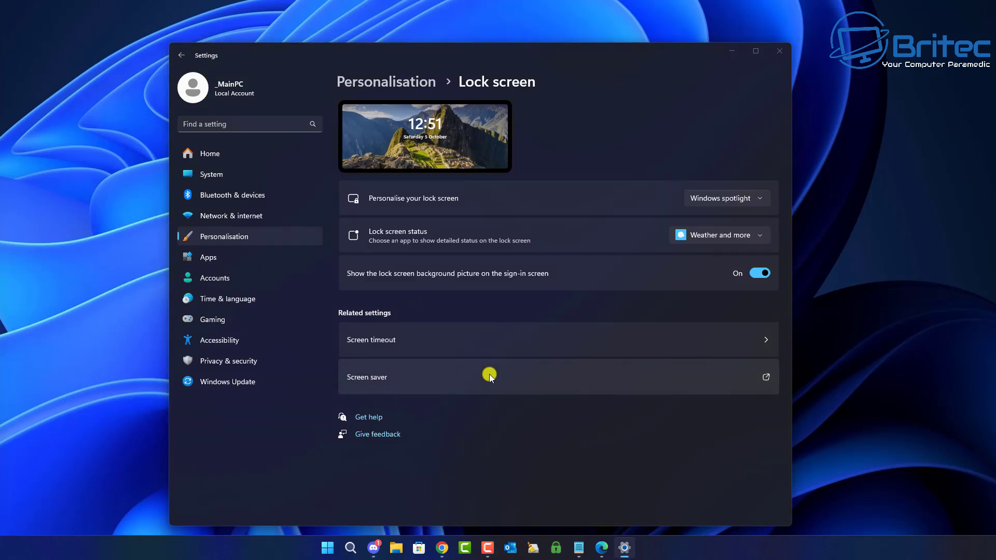
left_click_drag(203, 88, 560, 123)
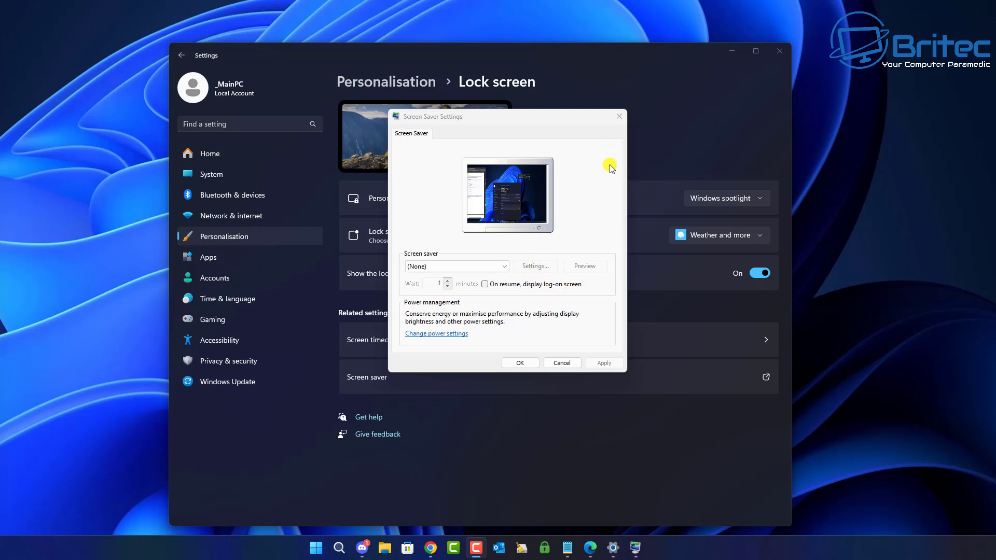
left_click(619, 118)
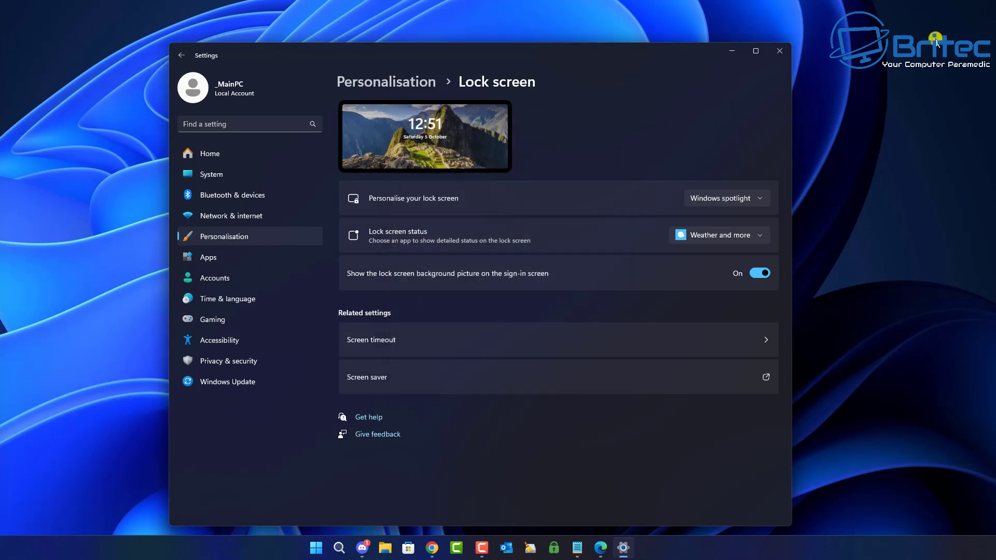
Step: Close Settings, reopen it enlarged on the Windows 10 PC, and view Accounts > Sign-in options
left_click(774, 52)
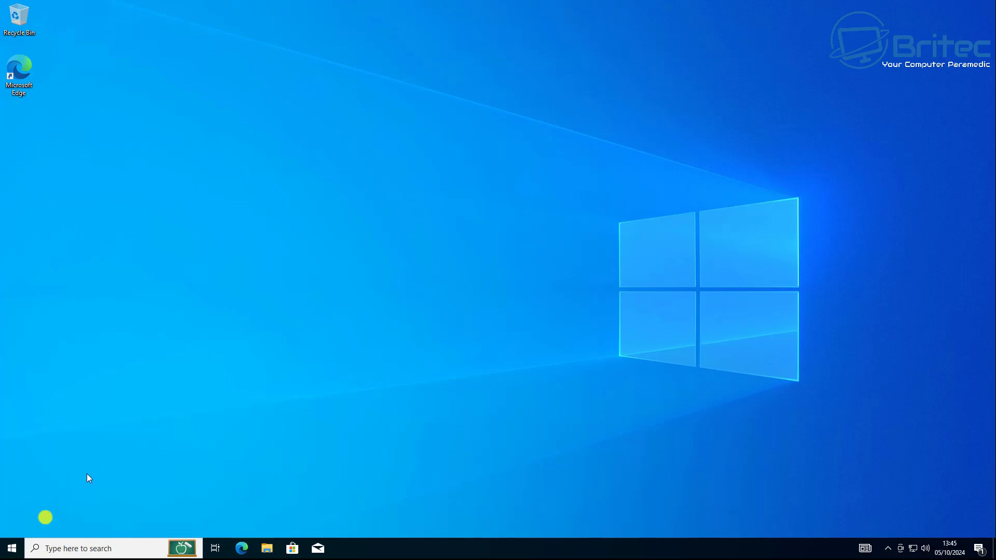
left_click(12, 548)
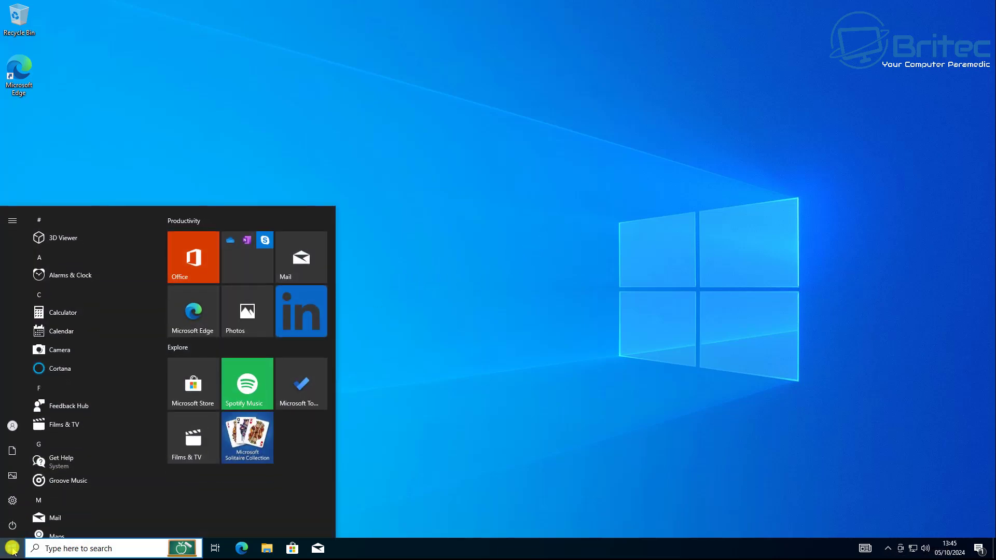
left_click(14, 501)
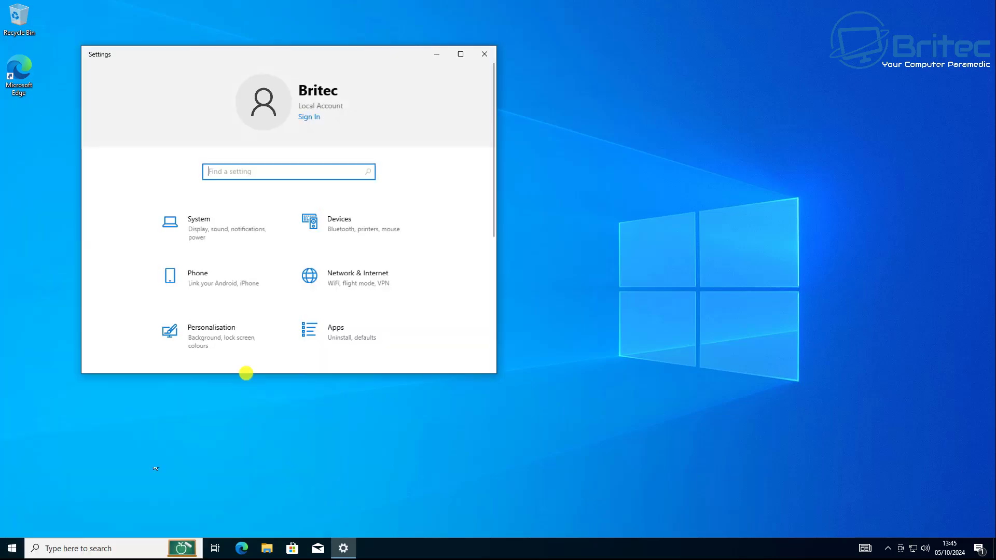
left_click_drag(496, 374, 650, 489)
left_click_drag(373, 60, 467, 62)
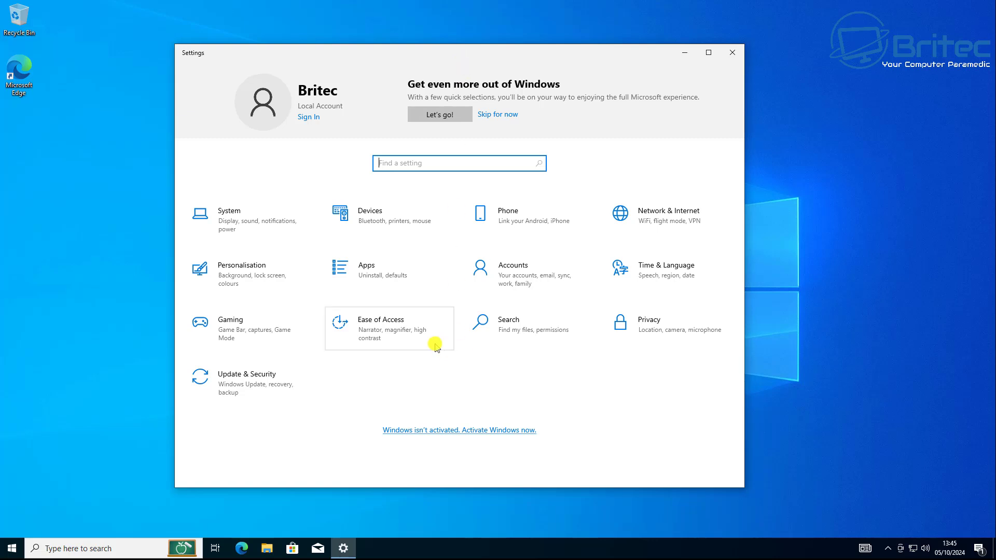
left_click(513, 269)
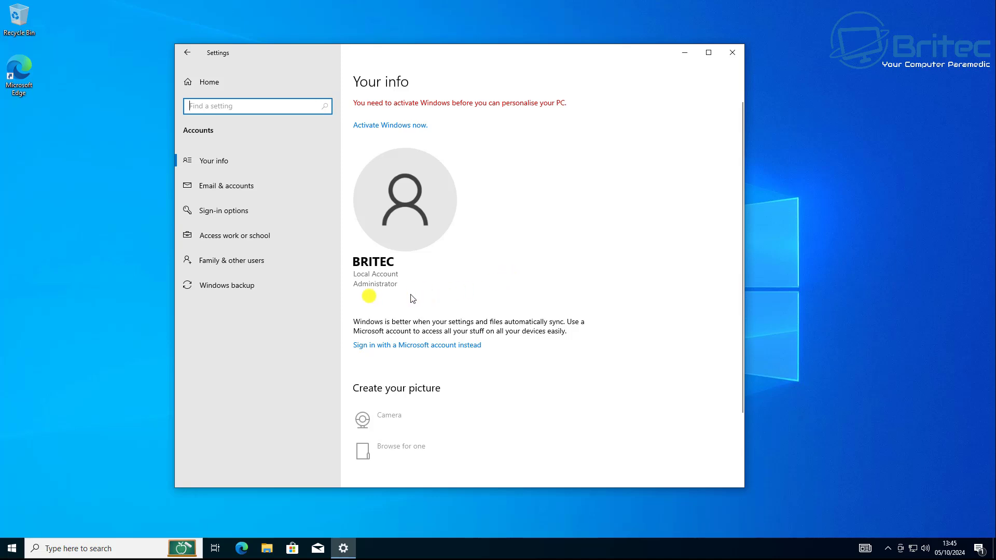
left_click(221, 212)
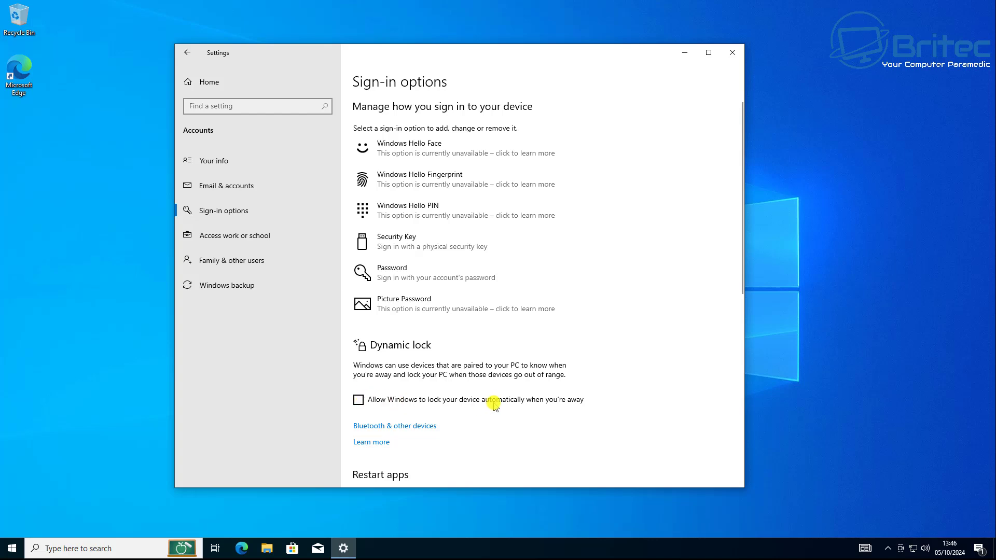
Step: Reopen Settings on the Personalisation > Lock screen page
left_click(11, 548)
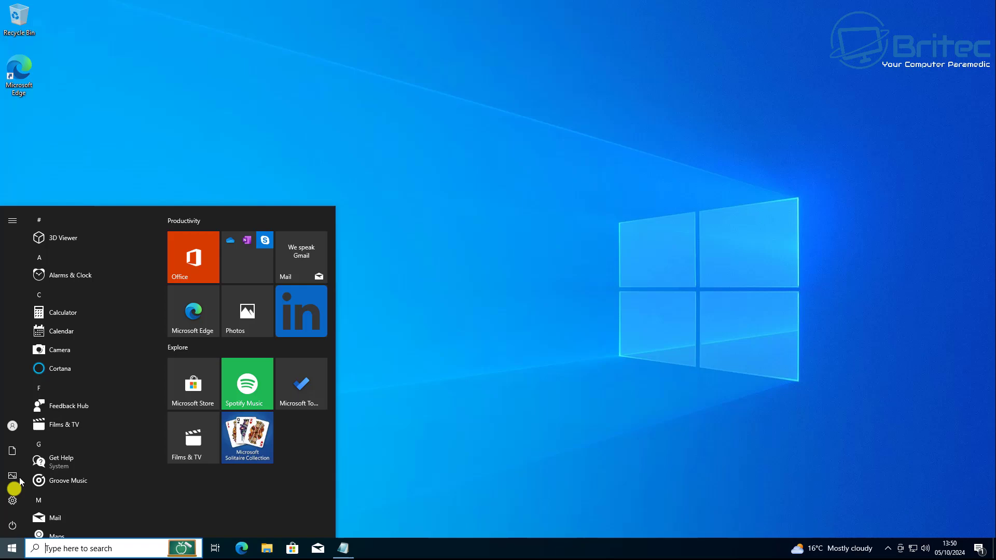
left_click(12, 501)
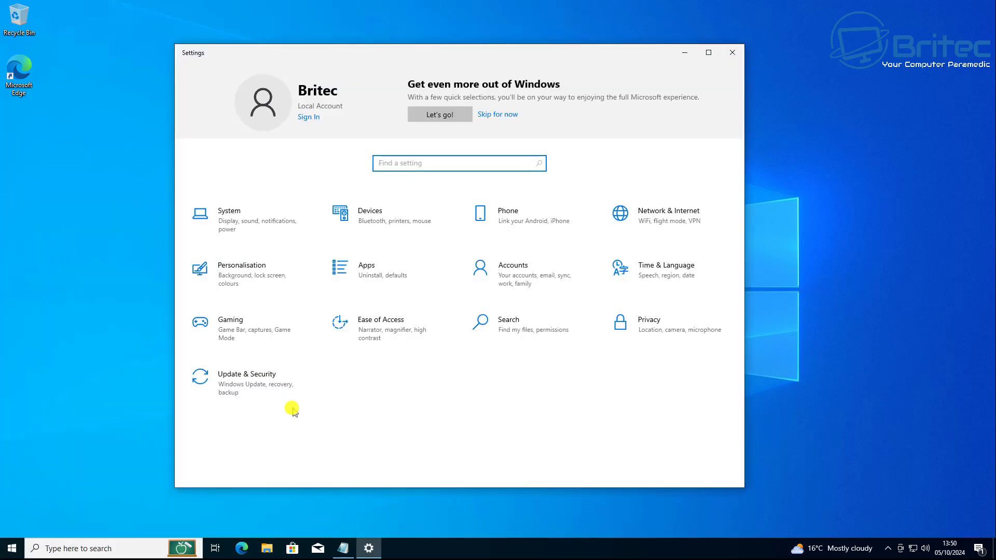
left_click(254, 274)
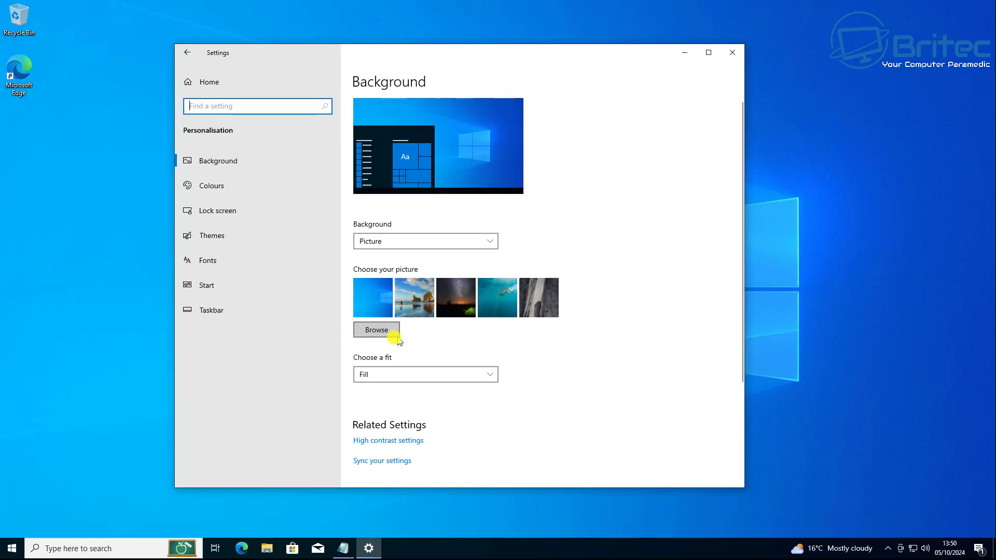
left_click(251, 213)
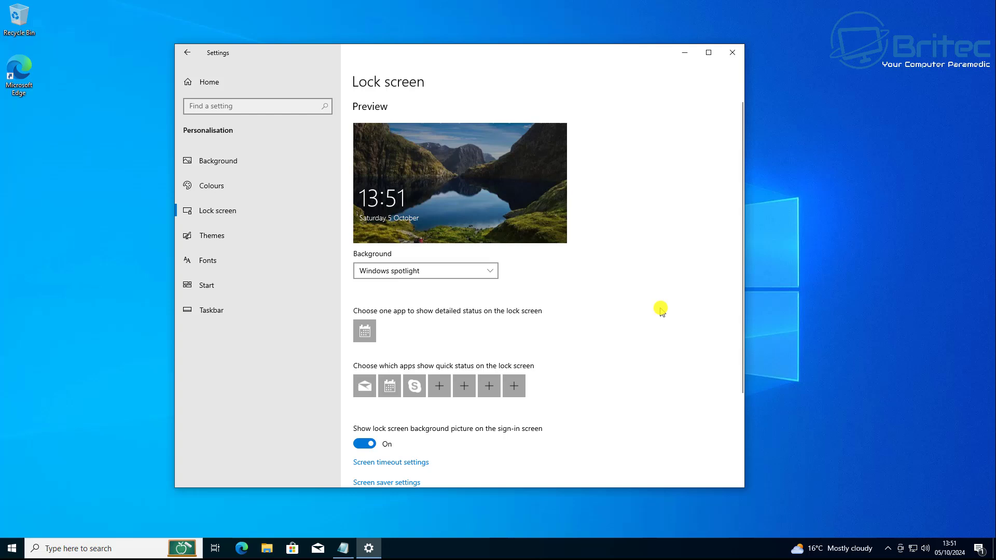
scroll(659, 313, "down", 3)
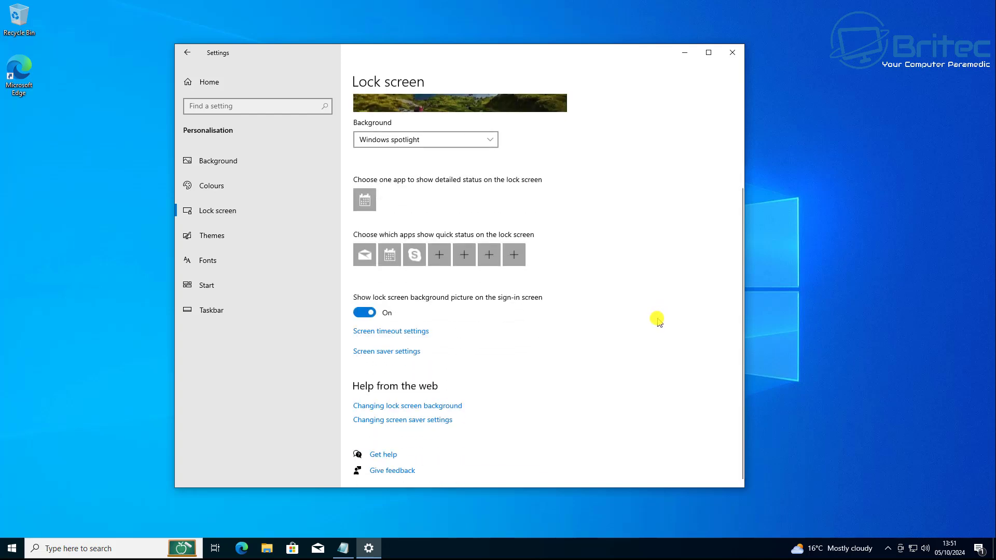
Step: Check Screen saver settings (None, no log-on on resume) and cancel without changes
left_click(412, 355)
left_click_drag(228, 85, 468, 158)
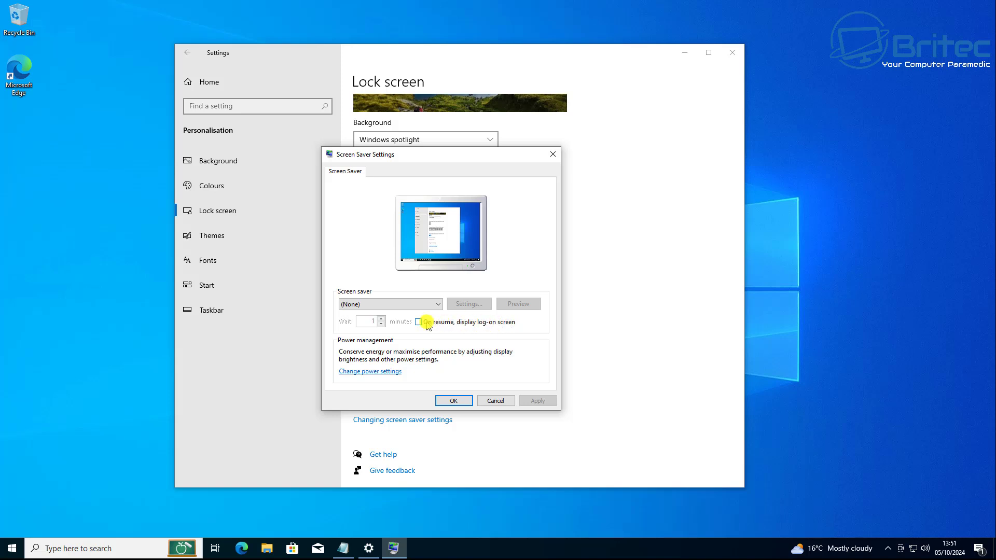
left_click(496, 401)
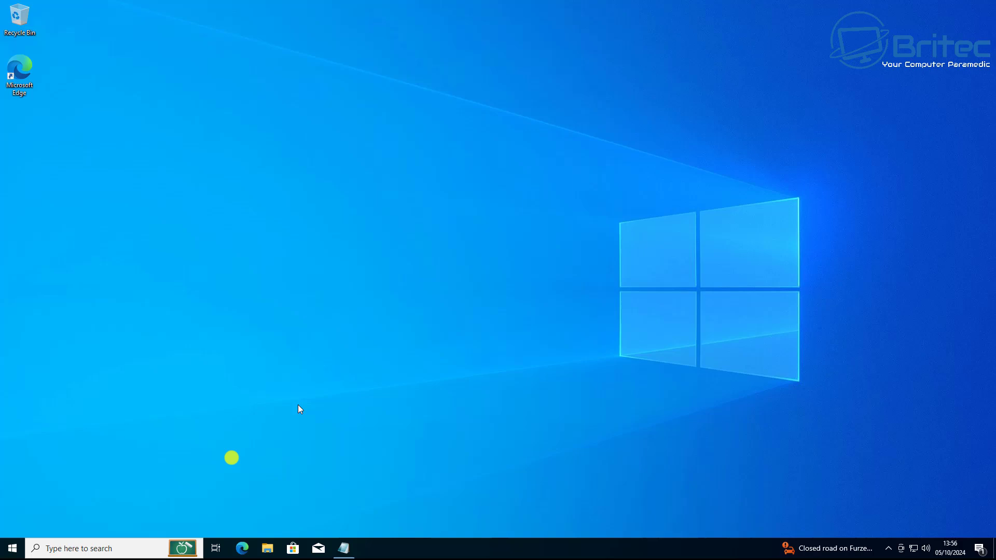
Step: Run regedit as administrator, approving the UAC prompt
left_click(86, 548)
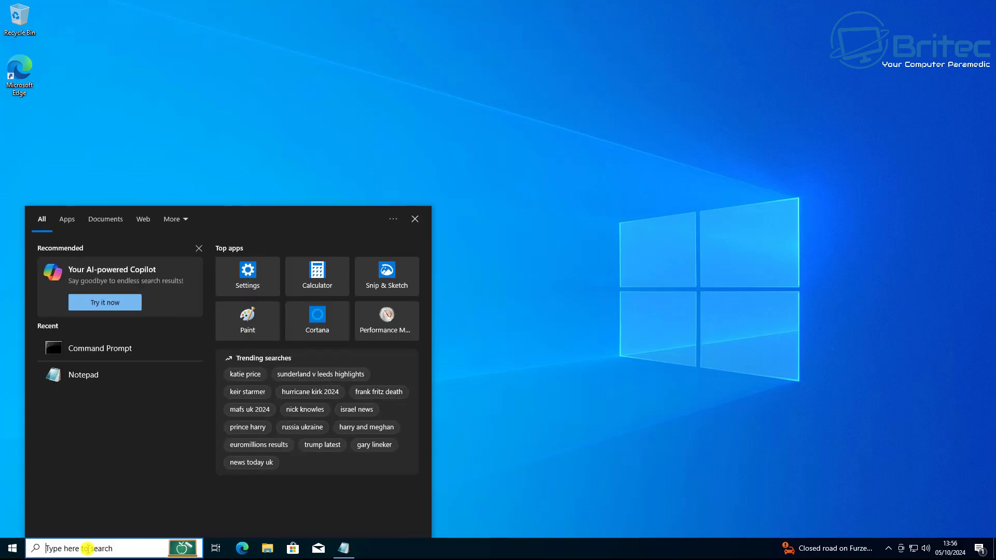
type("regedit")
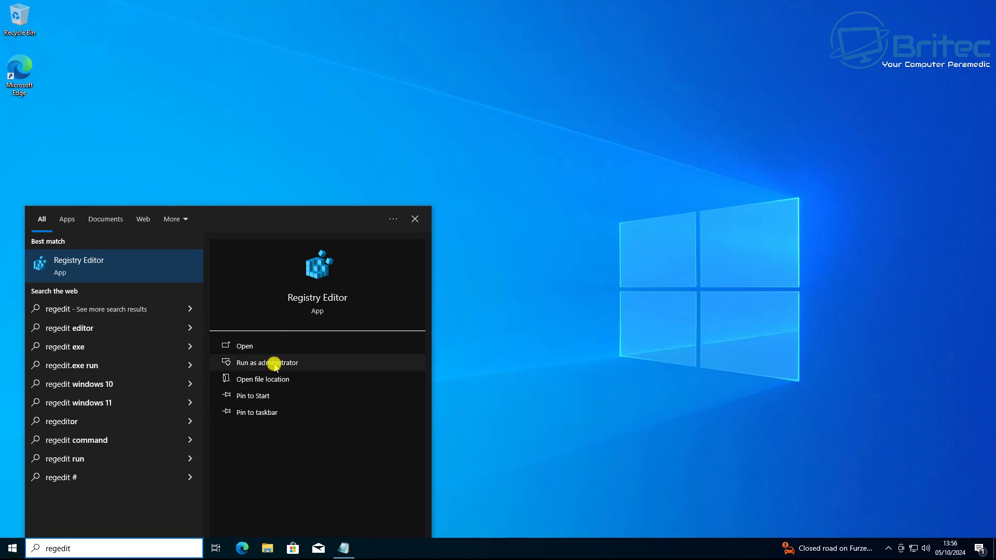
left_click(274, 363)
left_click(444, 340)
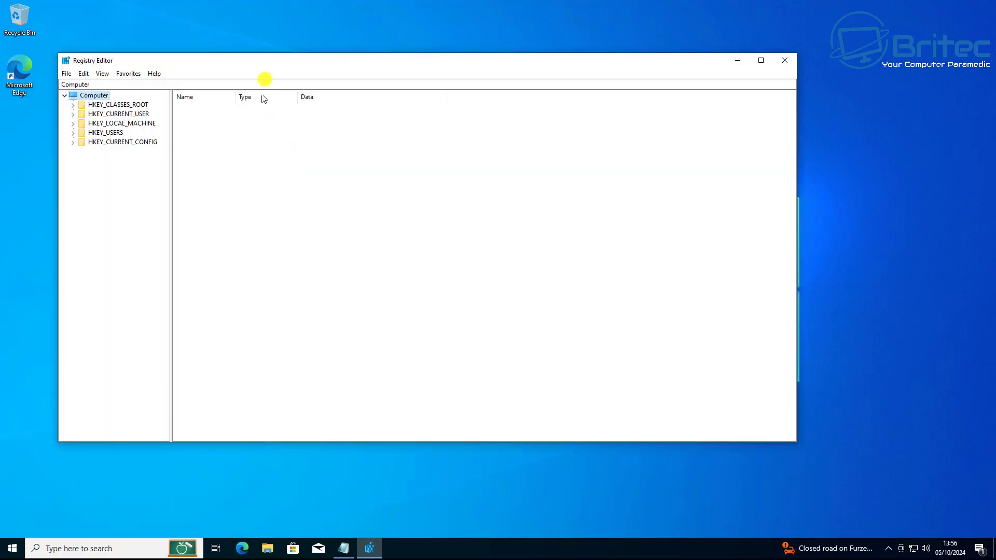
left_click_drag(265, 62, 332, 75)
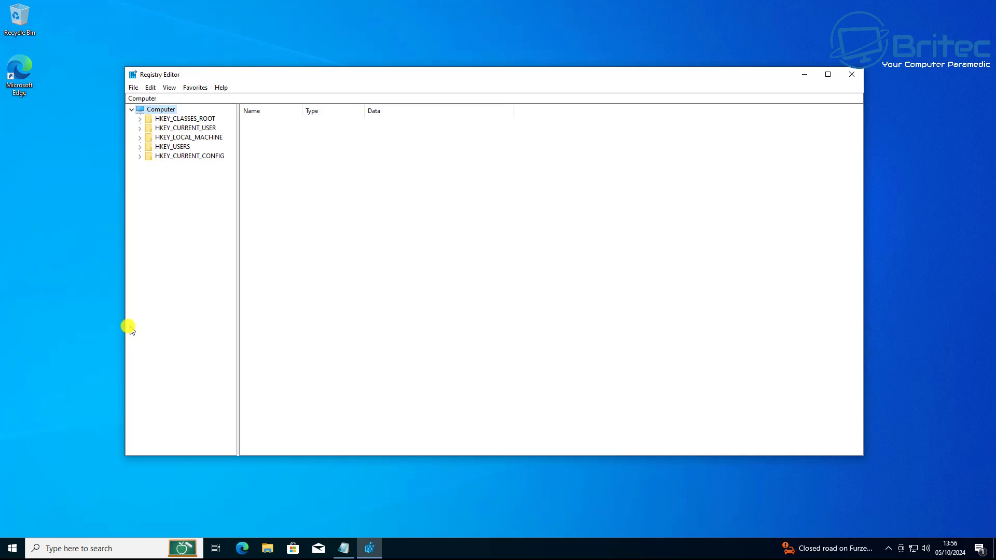
Step: Expand HKEY_LOCAL_MACHINE > SOFTWARE > Policies > Microsoft in the key tree
left_click(190, 137)
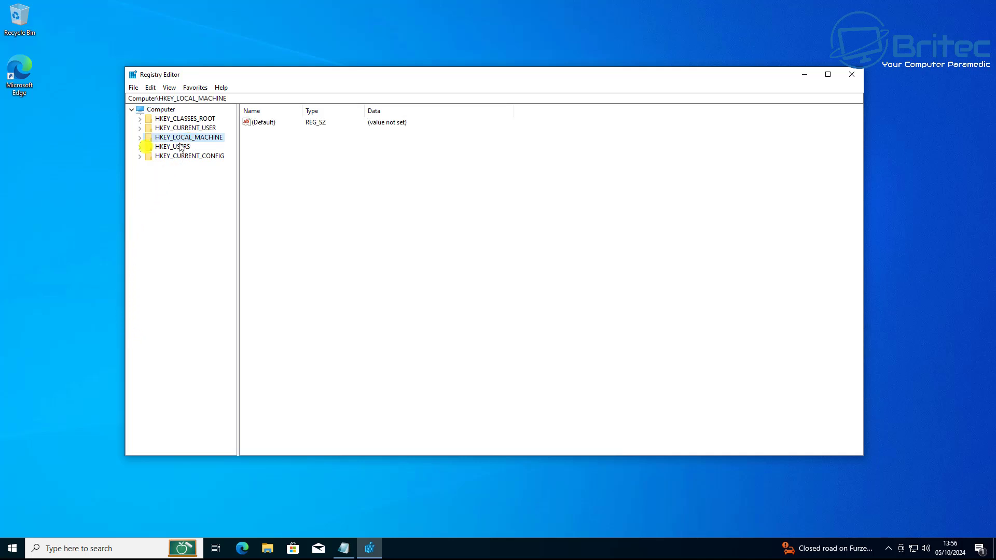
left_click(140, 138)
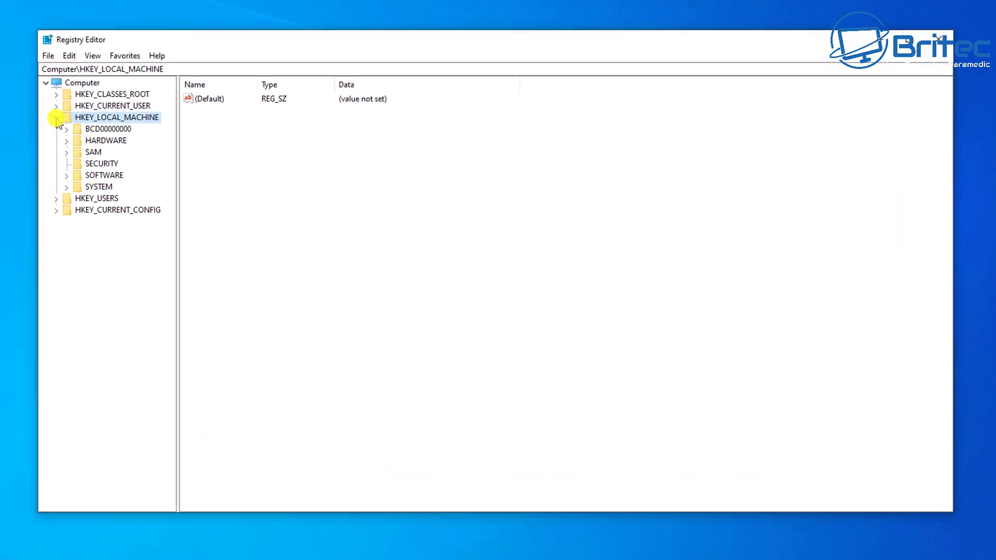
left_click(78, 173)
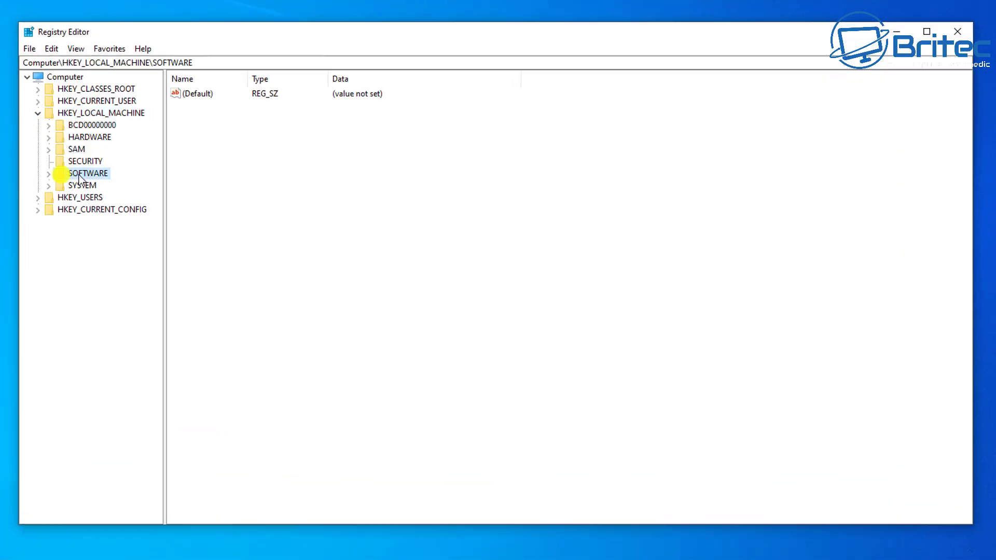
left_click(49, 174)
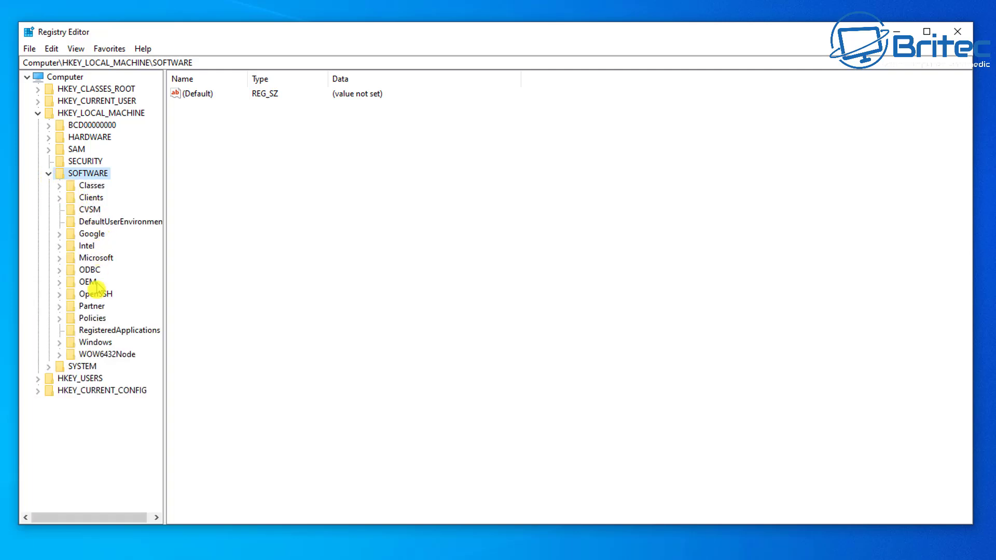
left_click(93, 318)
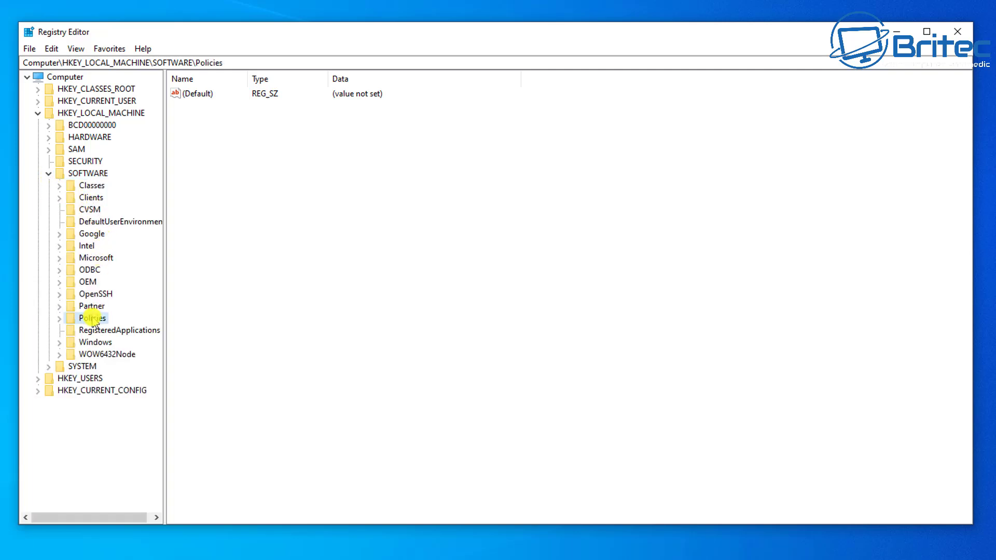
left_click(59, 318)
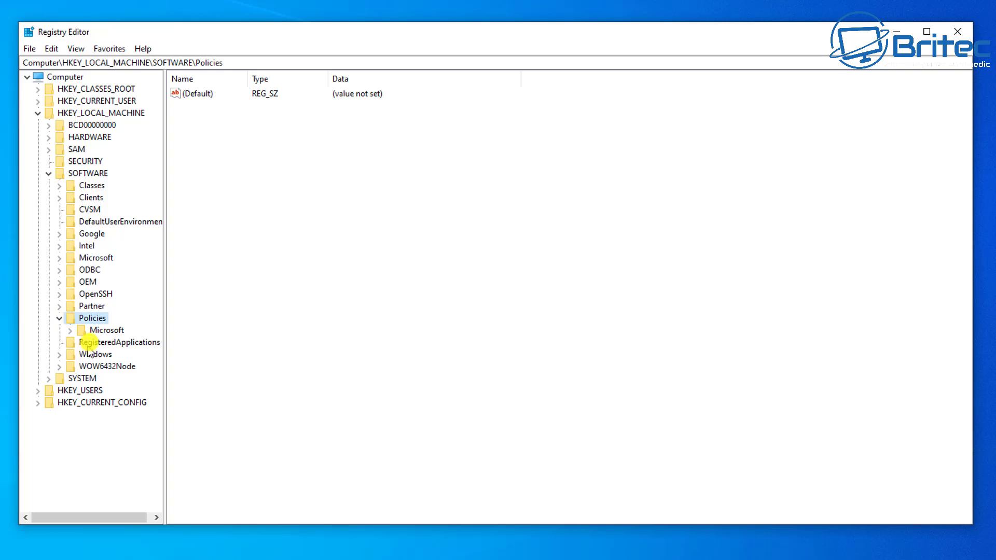
left_click(100, 331)
left_click(196, 366)
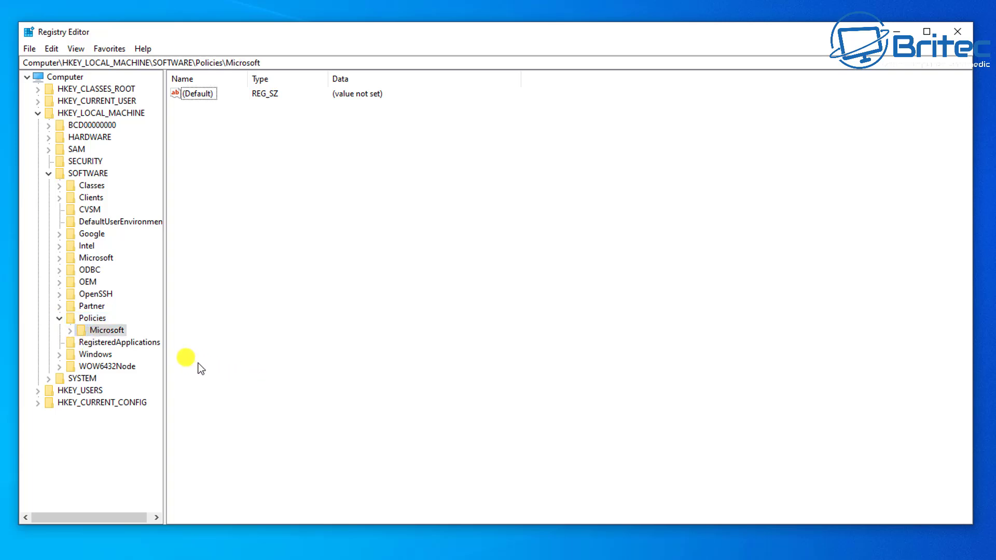
left_click(71, 331)
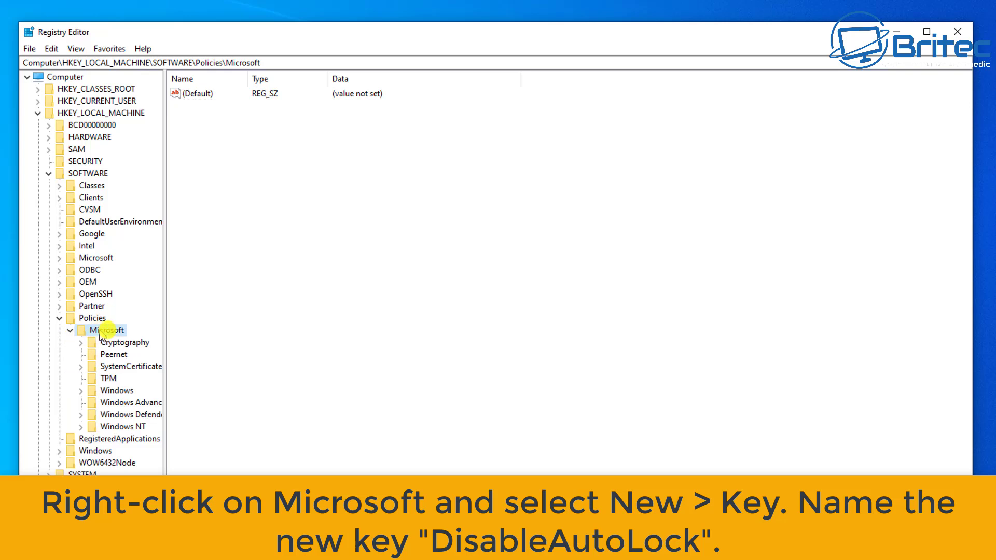
left_click_drag(165, 329, 215, 330)
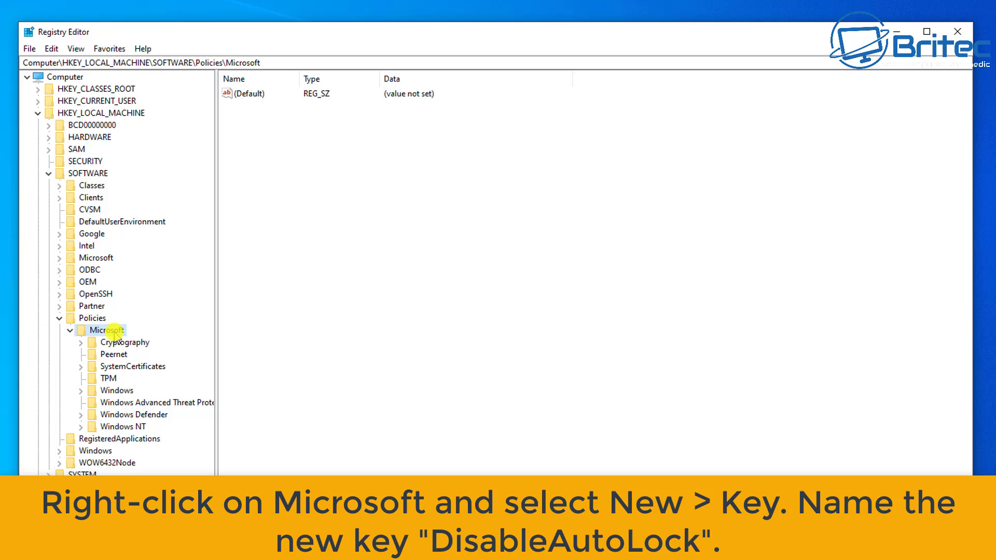
Step: Add a new key 'DissableAutoLock' under the Policies\Microsoft key
right_click(114, 332)
mouse_move(156, 355)
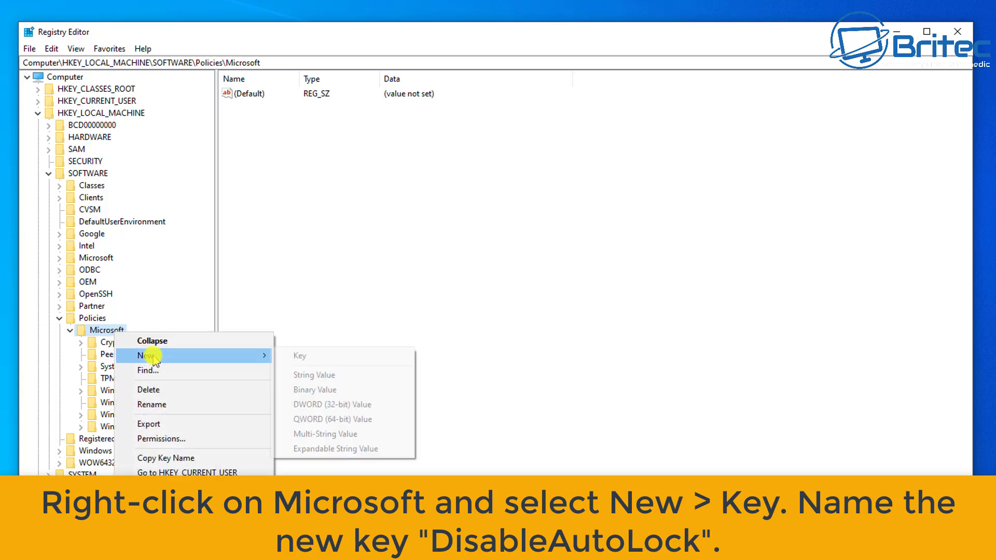
left_click(302, 357)
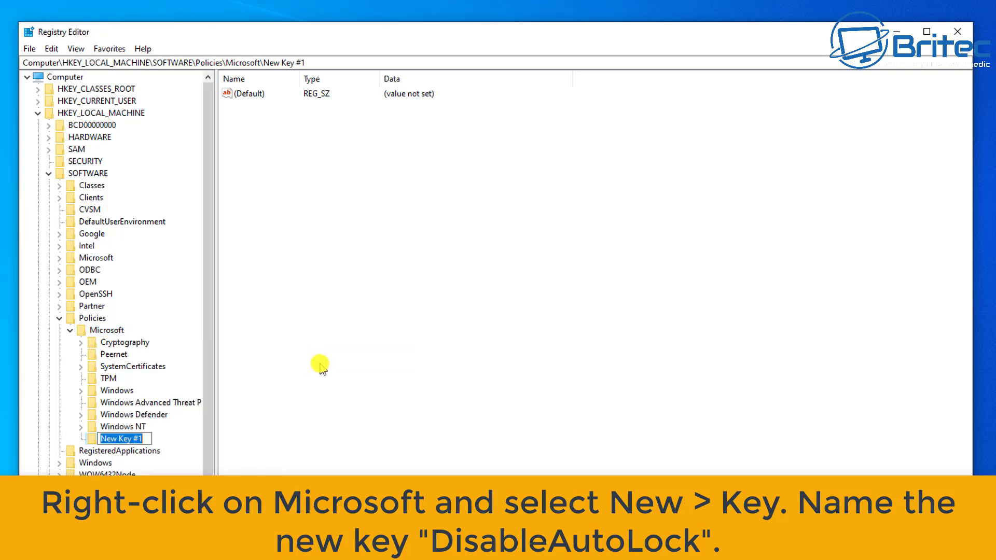
type("D")
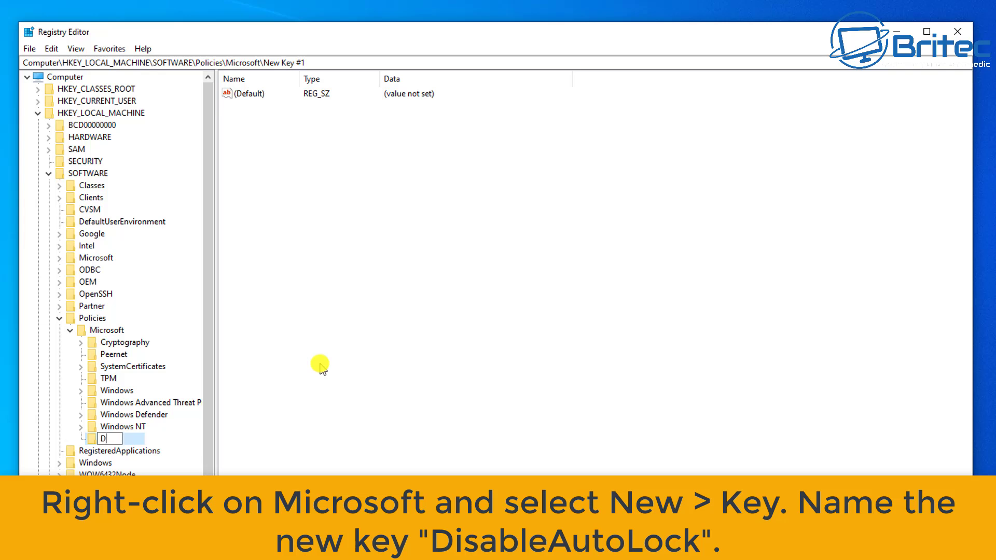
type("issableAut")
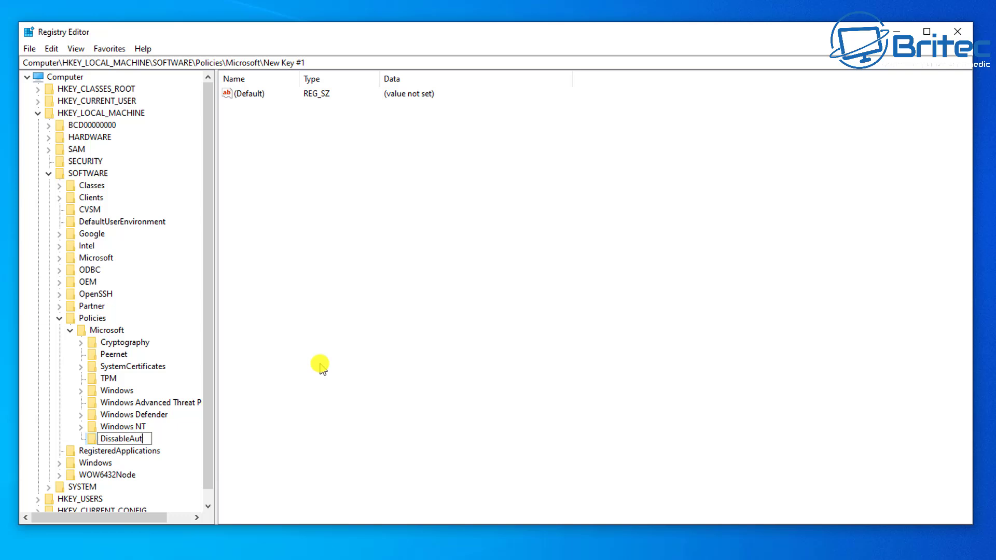
type("oLock")
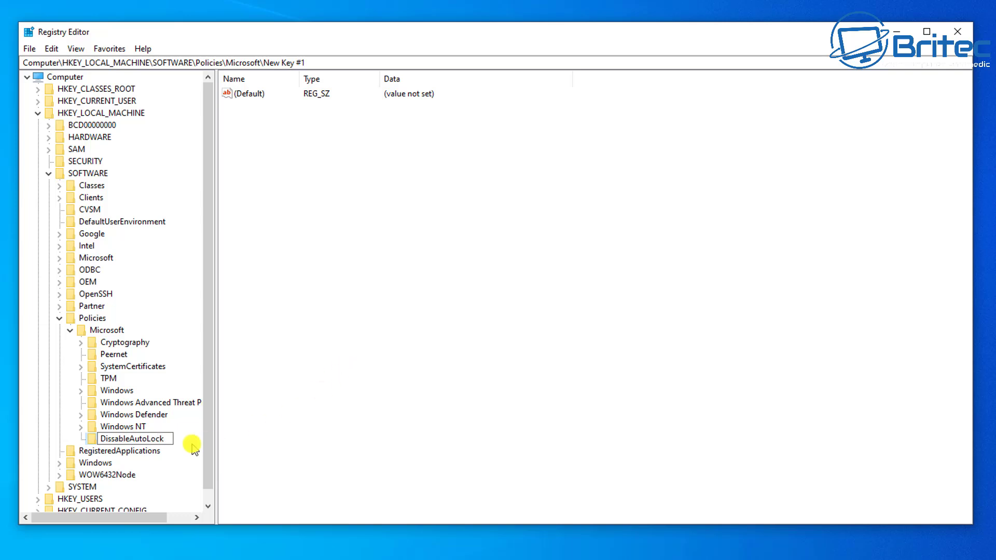
key("Return")
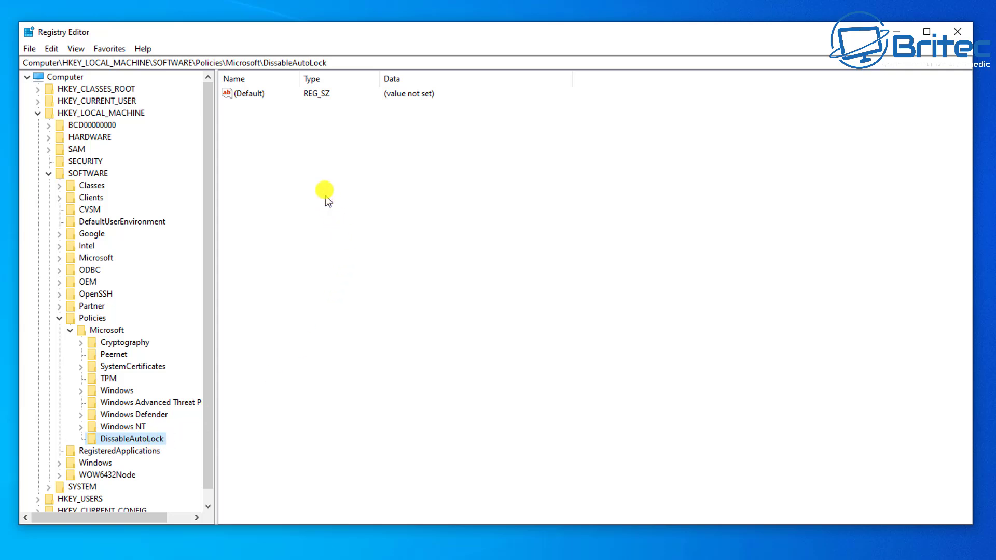
Step: Create a 32-bit DWORD value named NoLockScreen in DissableAutoLock
right_click(326, 179)
mouse_move(378, 187)
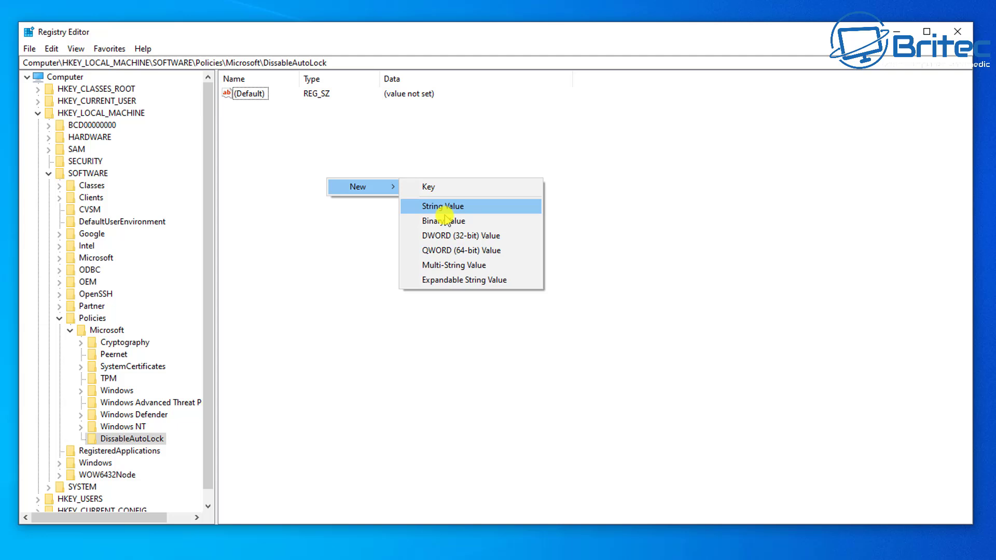
left_click(460, 236)
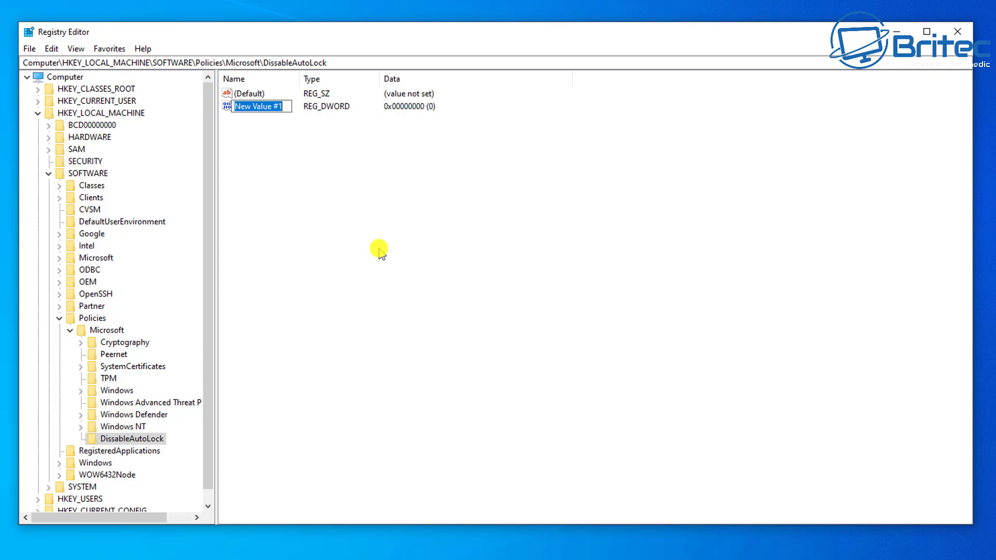
type("NoLock")
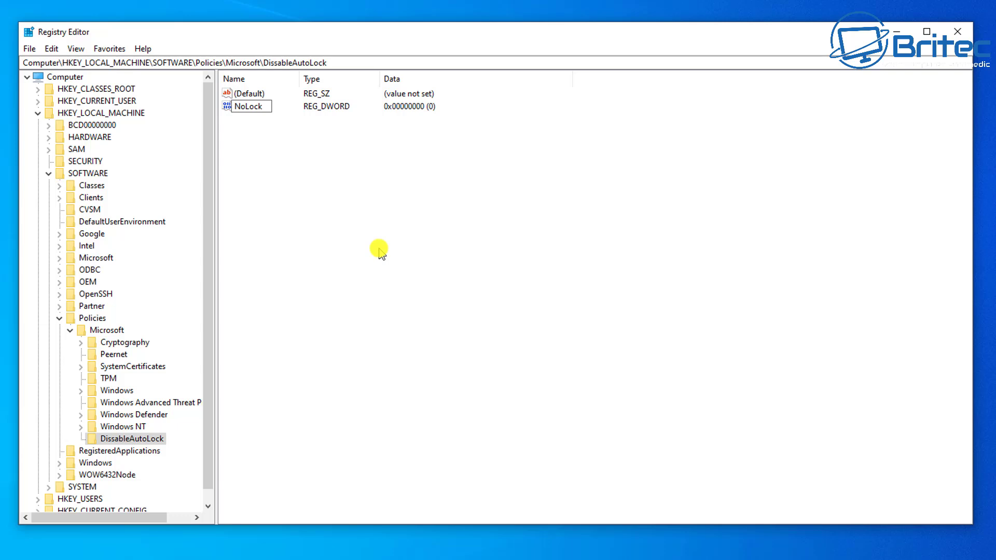
type("Screen")
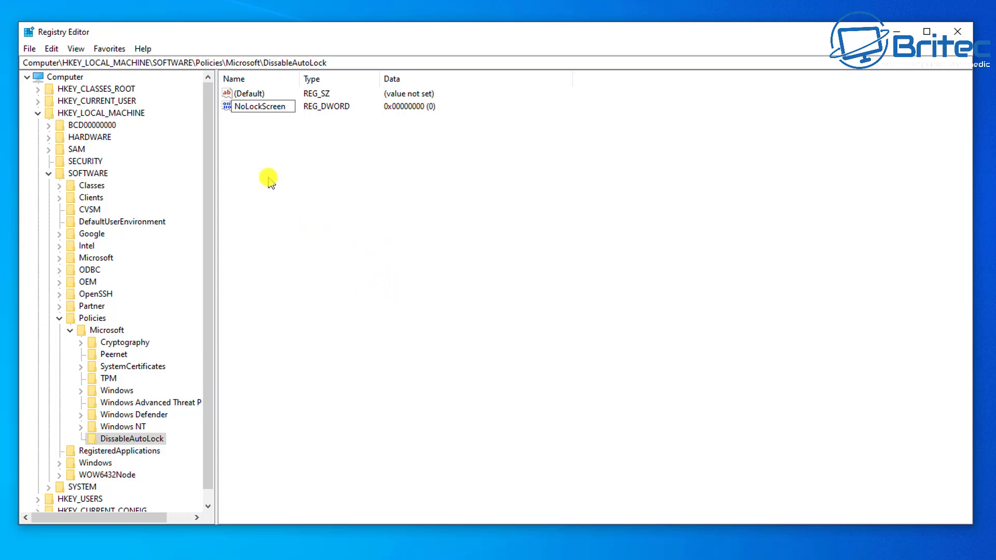
key("Return")
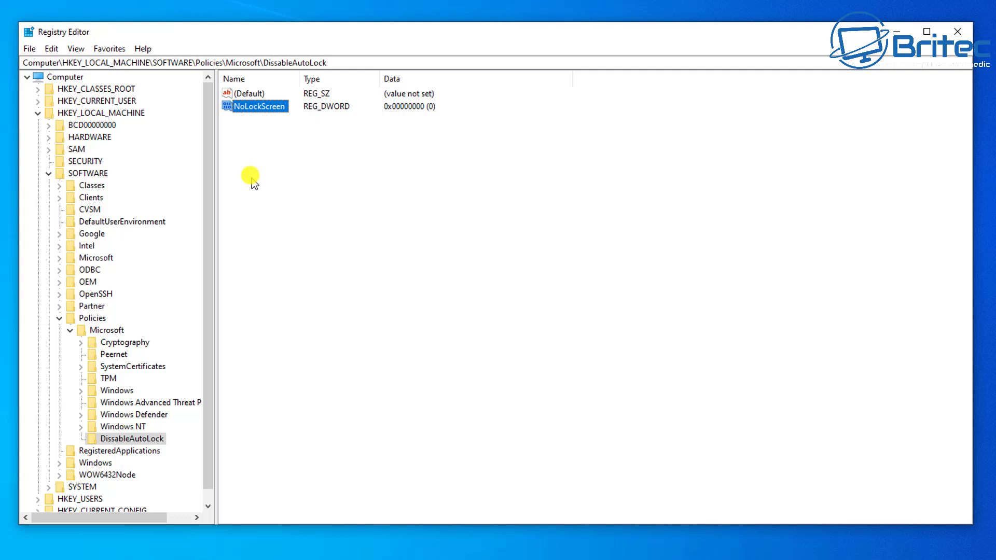
Step: Set NoLockScreen's value data to 1
double_click(262, 107)
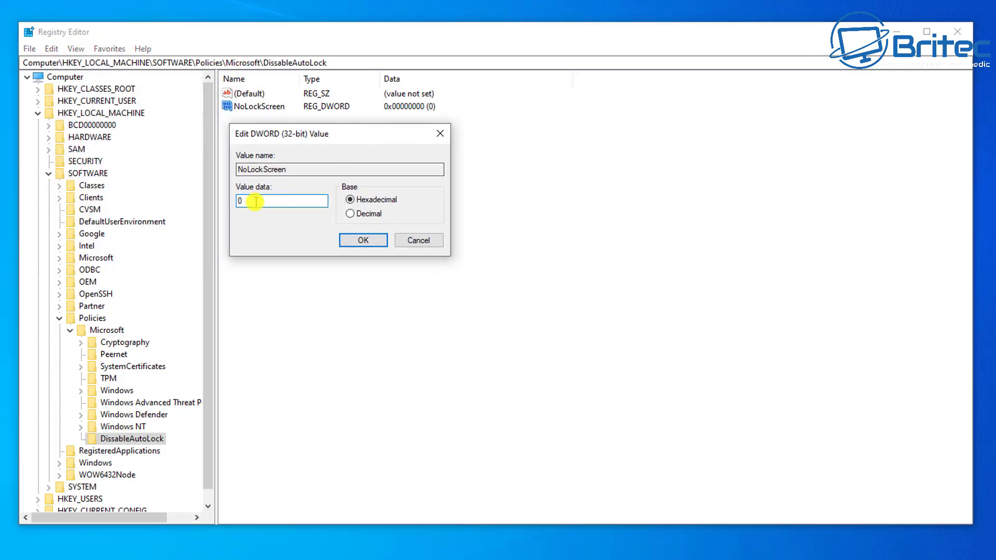
type("1")
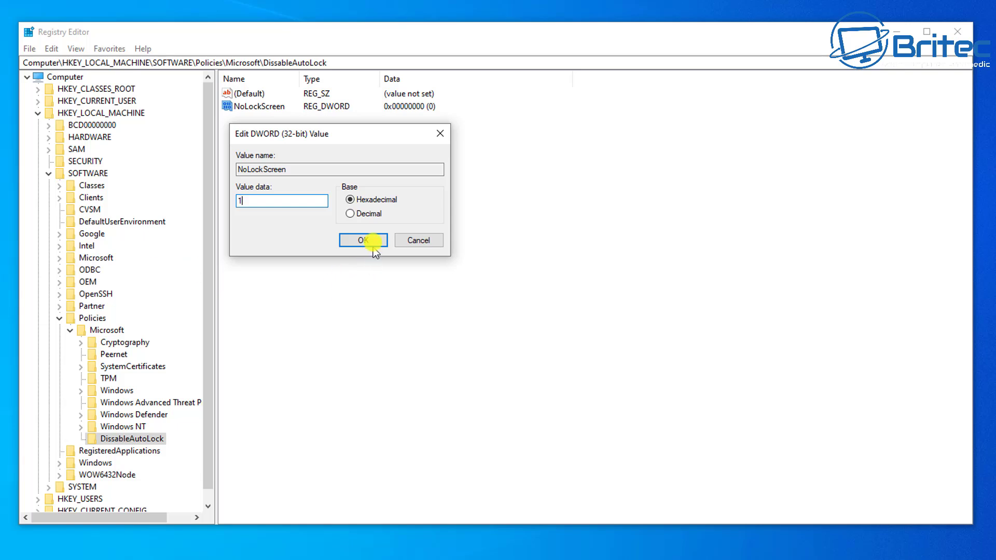
left_click(368, 241)
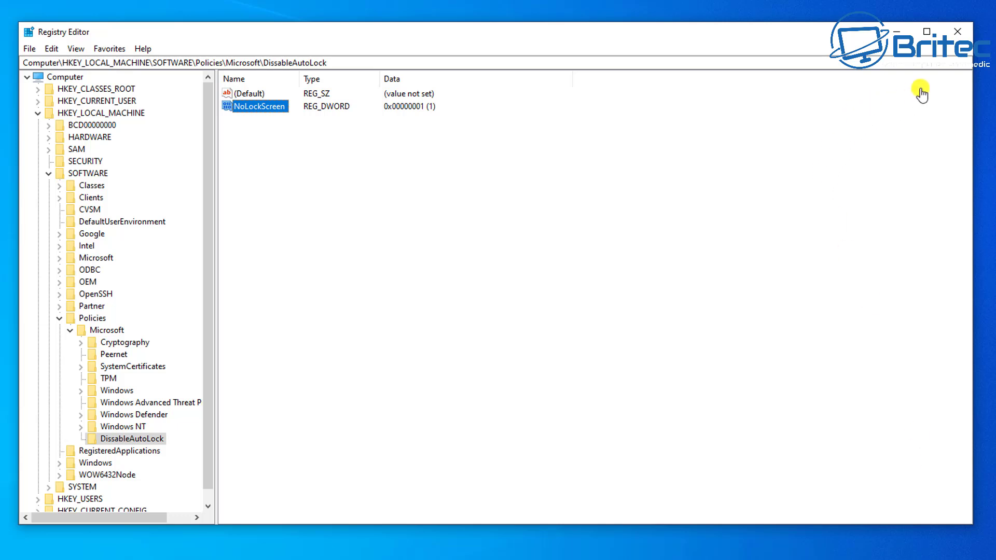
Step: Close Registry Editor and search 'gpedit' from the Start menu
left_click(959, 33)
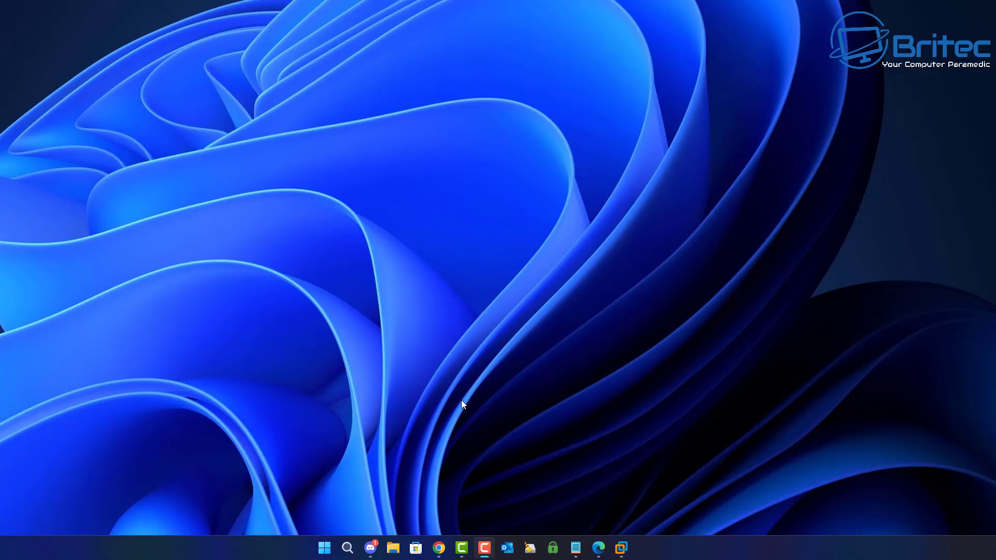
left_click(325, 547)
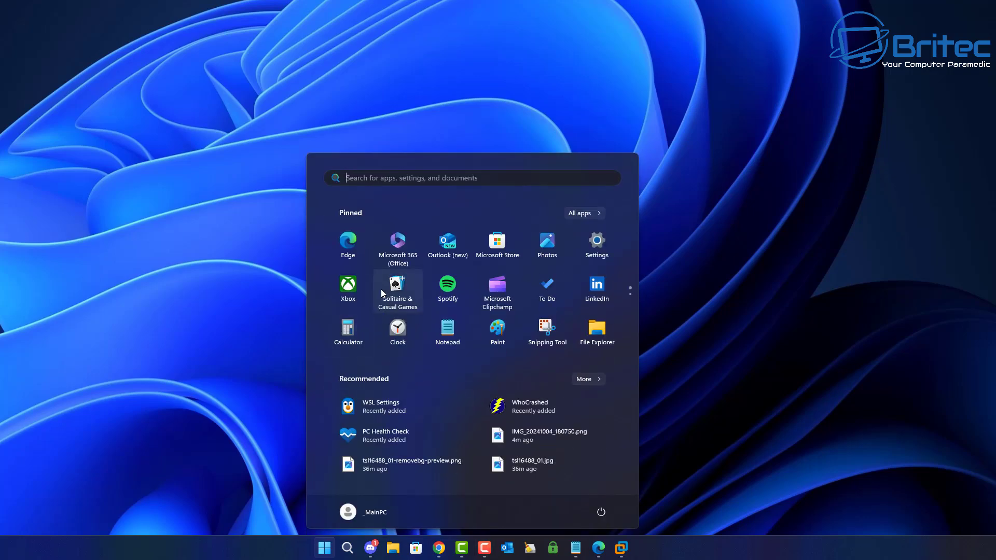
type("gpedit")
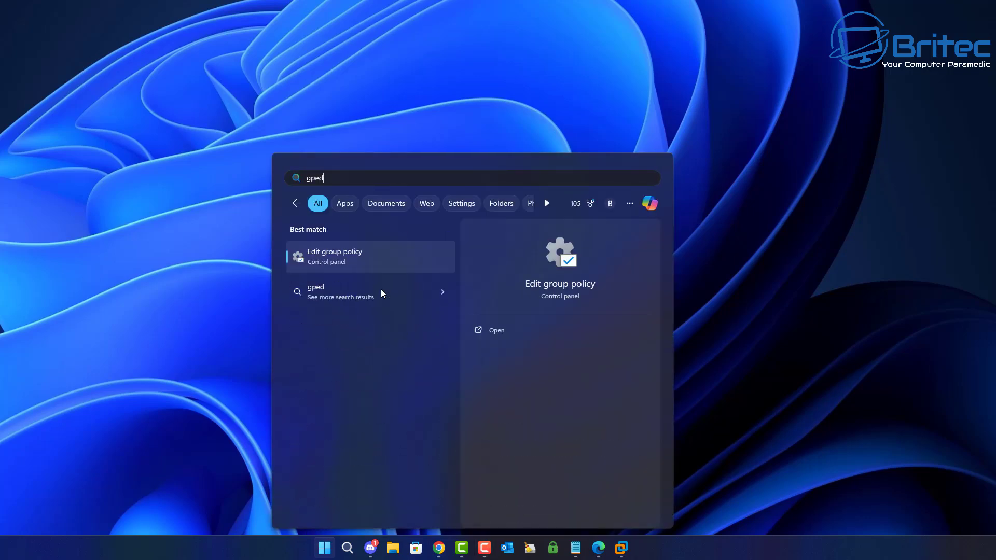
Step: Launch the Local Group Policy Editor, enlarge its window and widen the tree pane
left_click(355, 263)
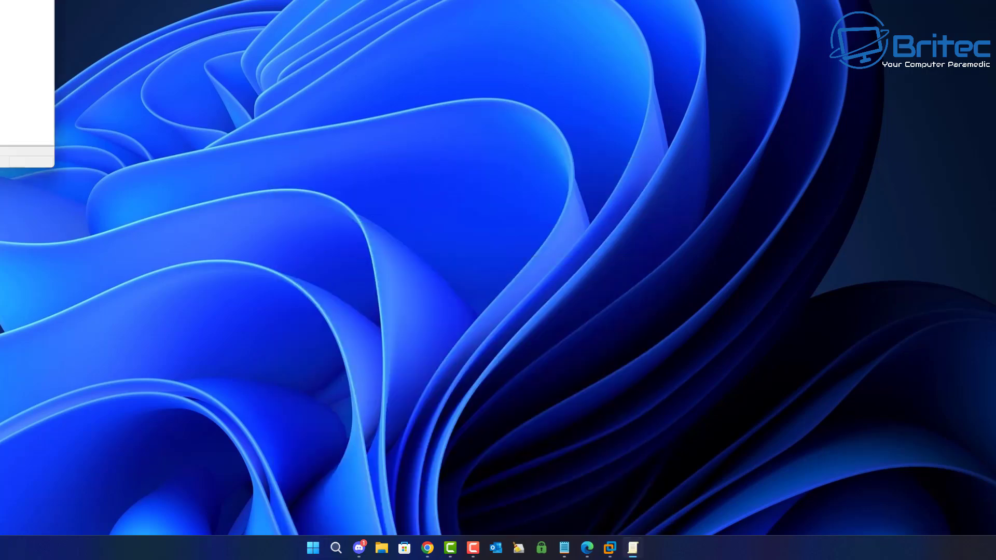
left_click_drag(369, 73, 365, 52)
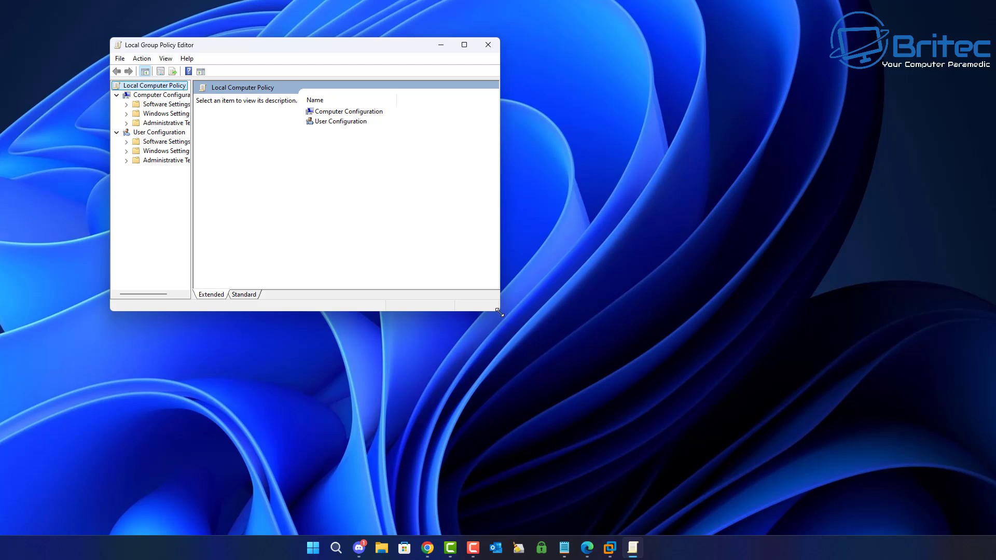
left_click_drag(499, 311, 819, 474)
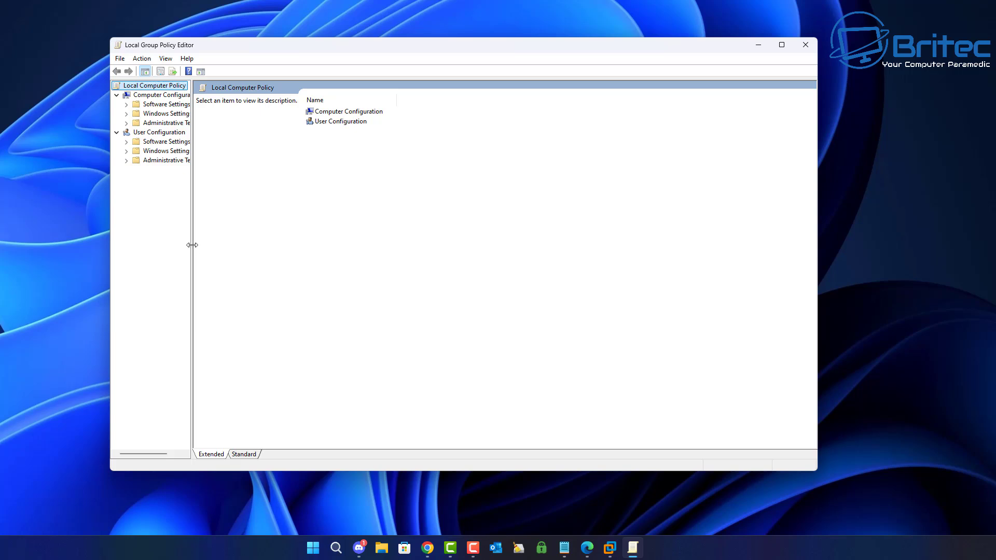
left_click_drag(192, 244, 253, 250)
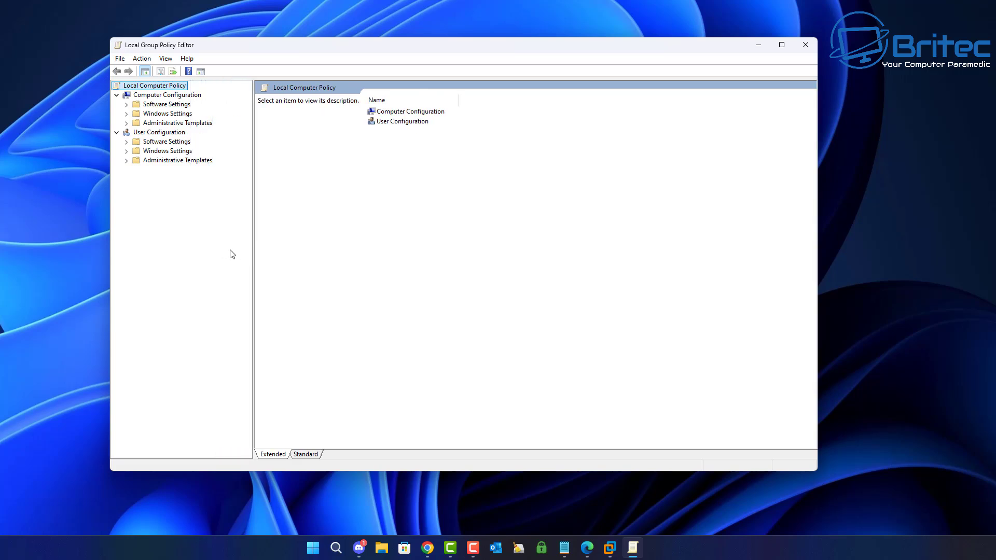
Step: Navigate to Computer Configuration > Administrative Templates > Control Panel > Personalization
left_click(180, 96)
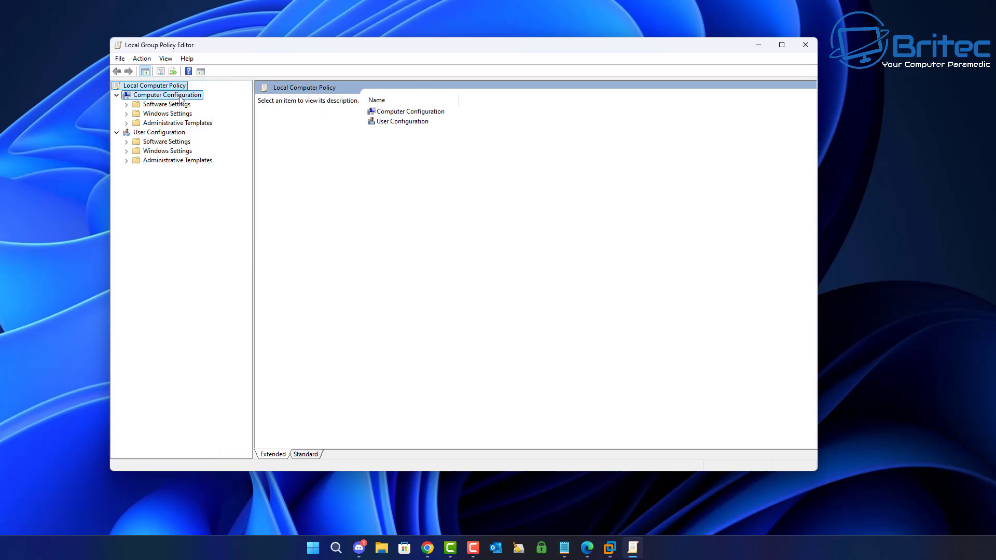
left_click(190, 123)
left_click(126, 124)
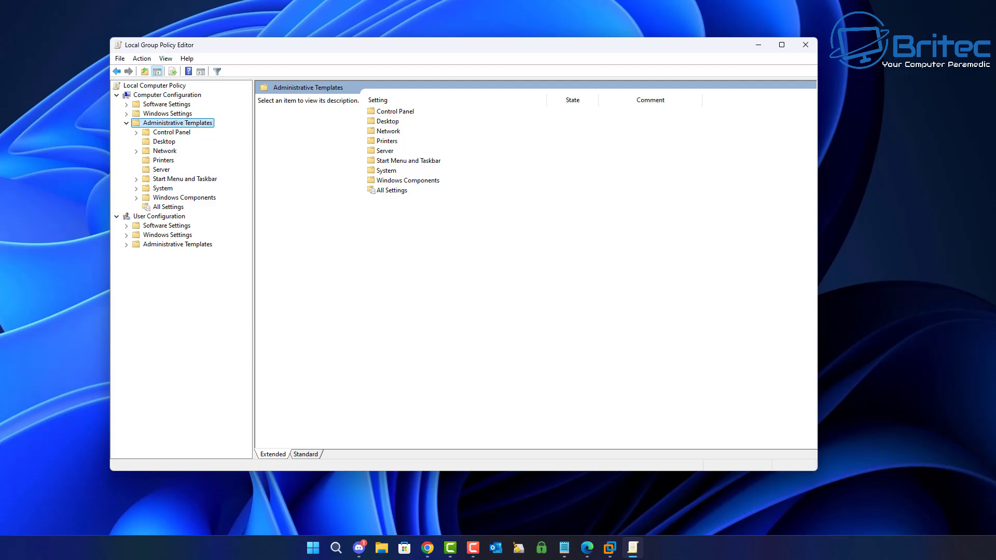
left_click(667, 204)
left_click(178, 134)
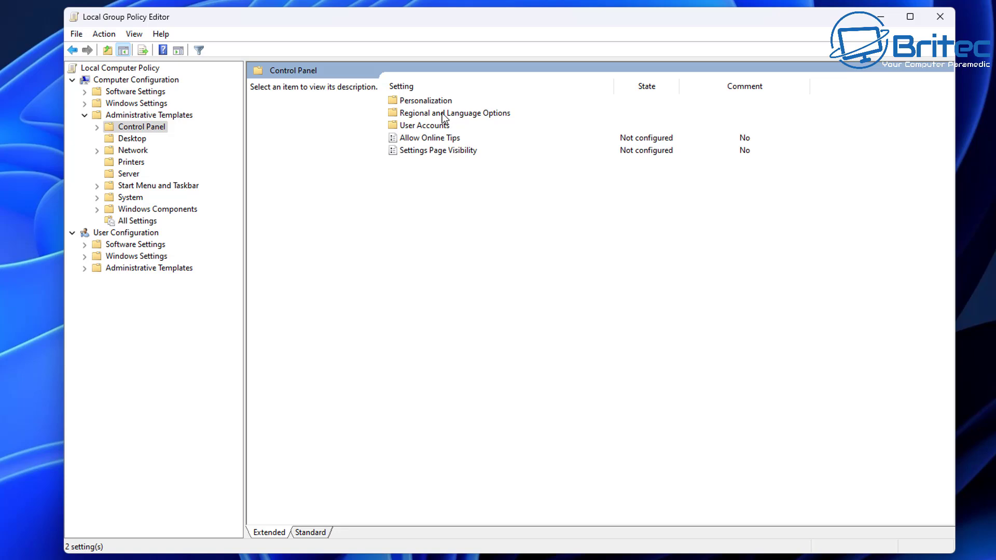
double_click(438, 101)
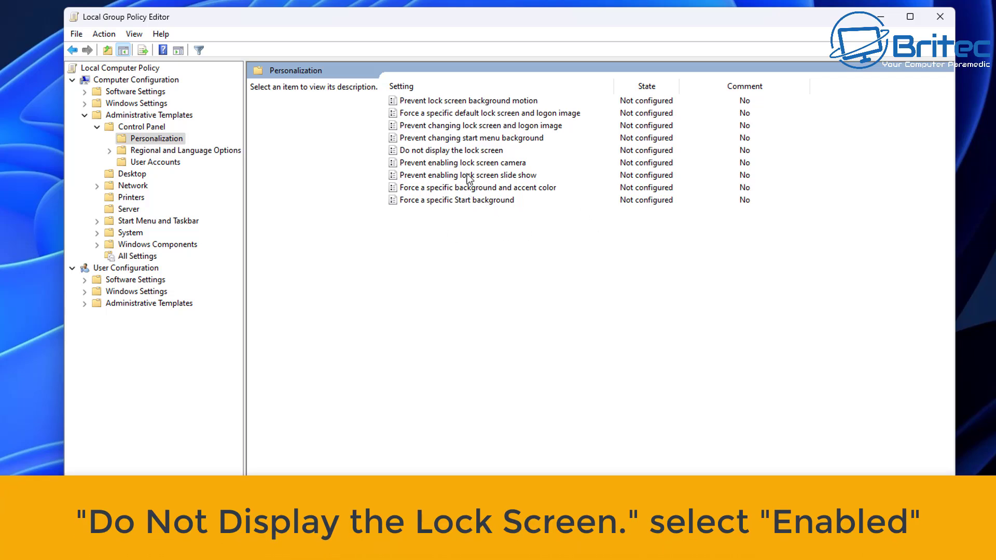
Step: Set the 'Do not display the lock screen' policy to Enabled and apply it
left_click(436, 152)
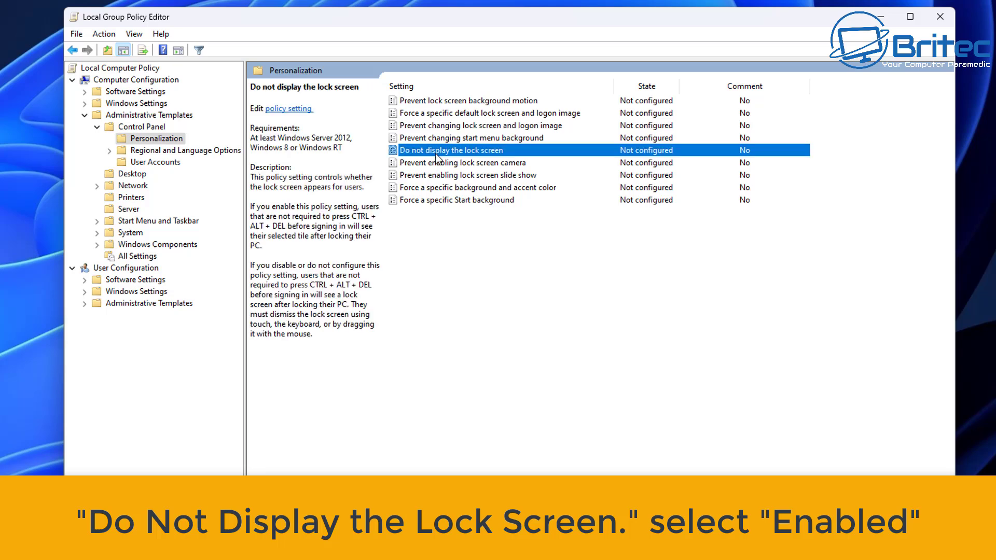
double_click(577, 153)
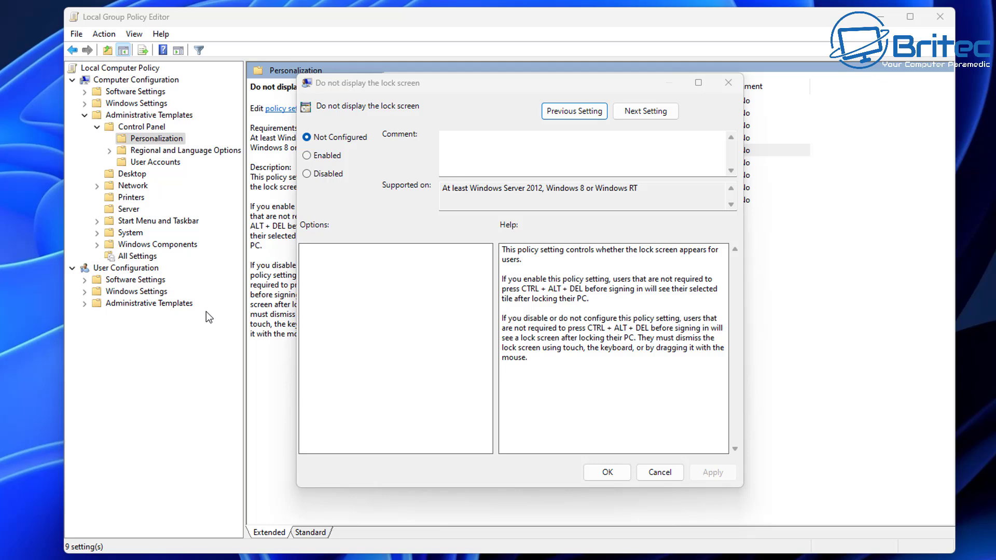
left_click(330, 155)
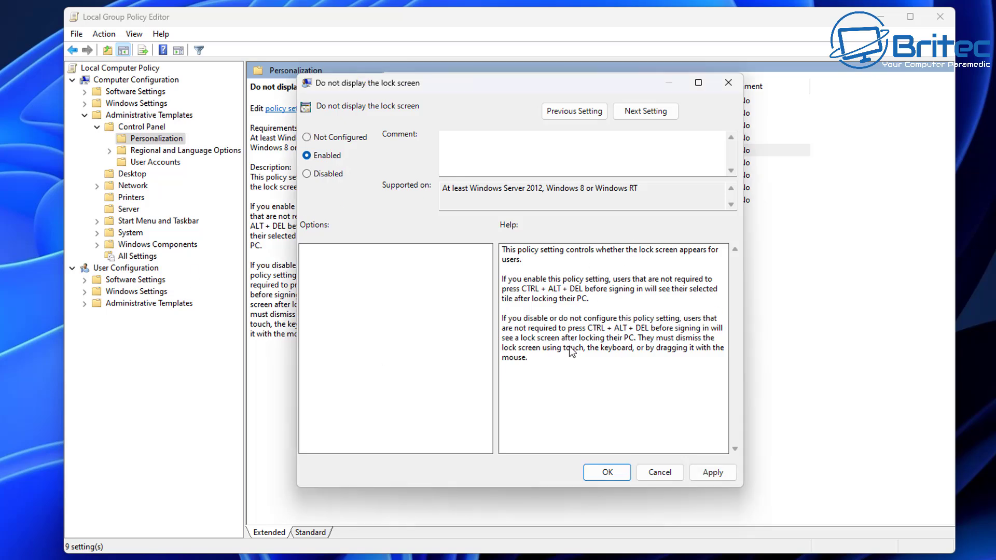
left_click(713, 471)
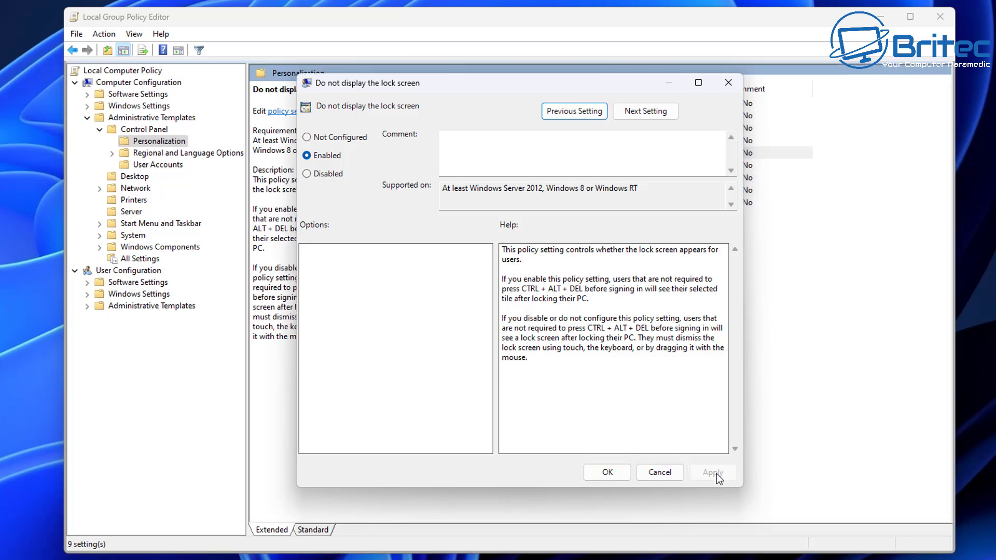
left_click(605, 473)
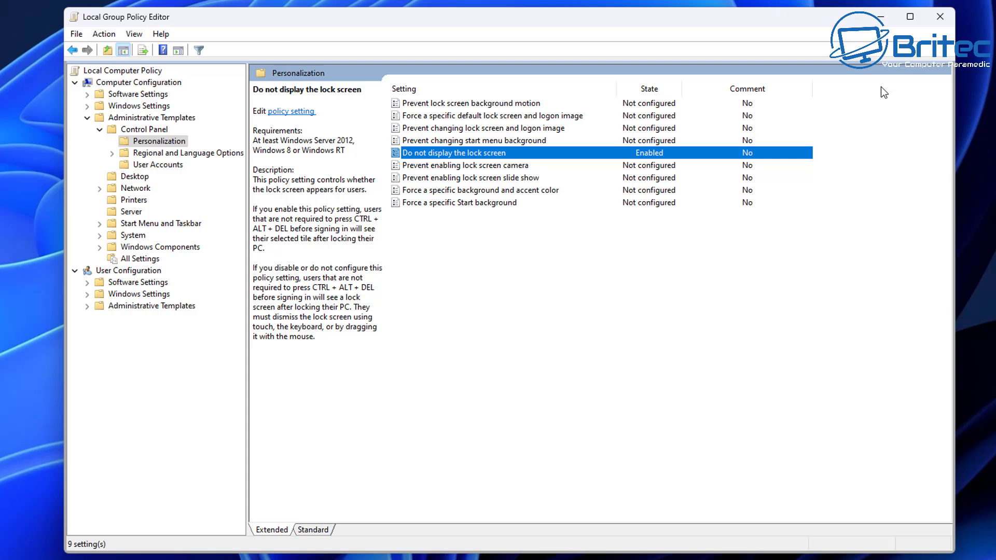